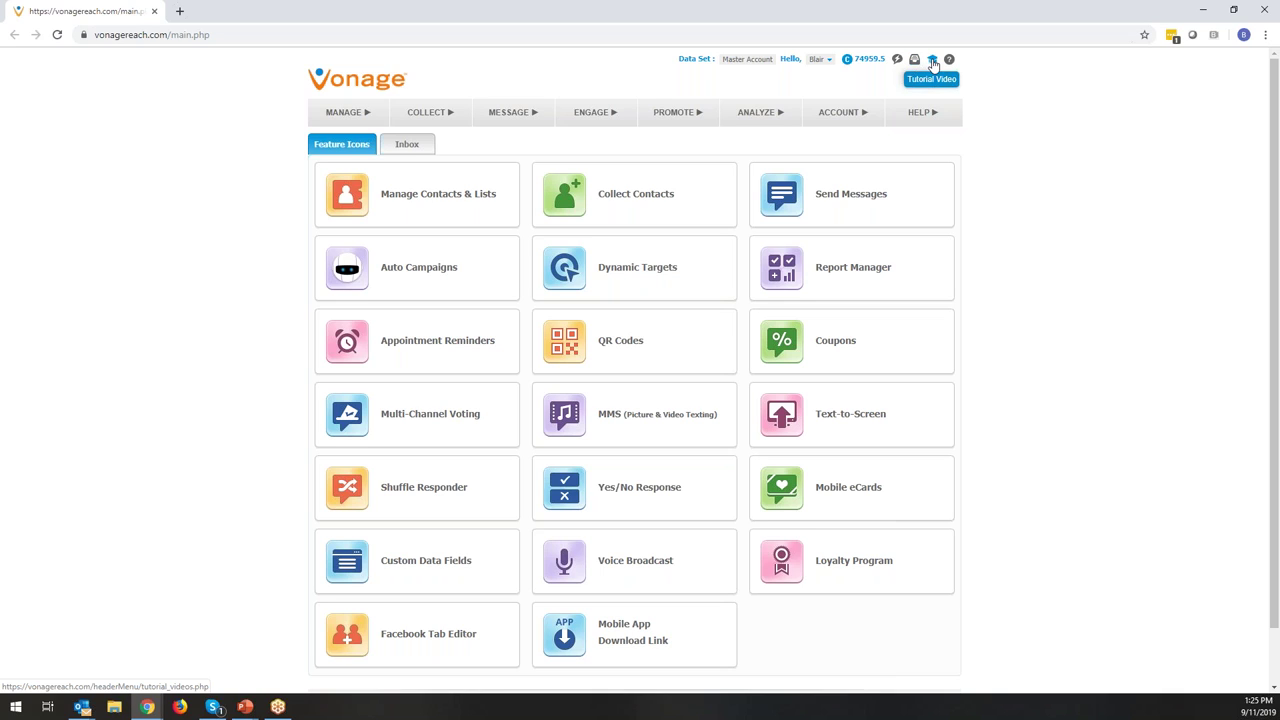
# Step: Open the contact database and increase the number of distribution lists displayed per page
pyautogui.click(434, 196)
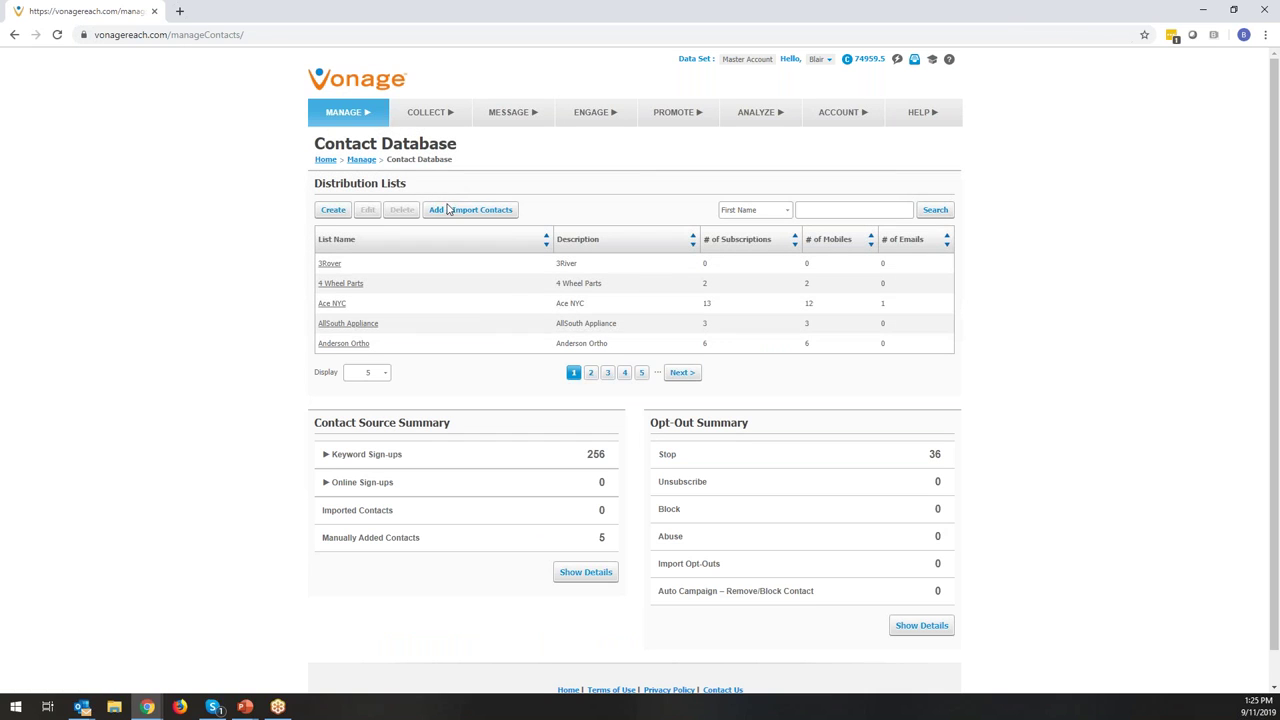
pyautogui.click(375, 372)
pyautogui.click(363, 420)
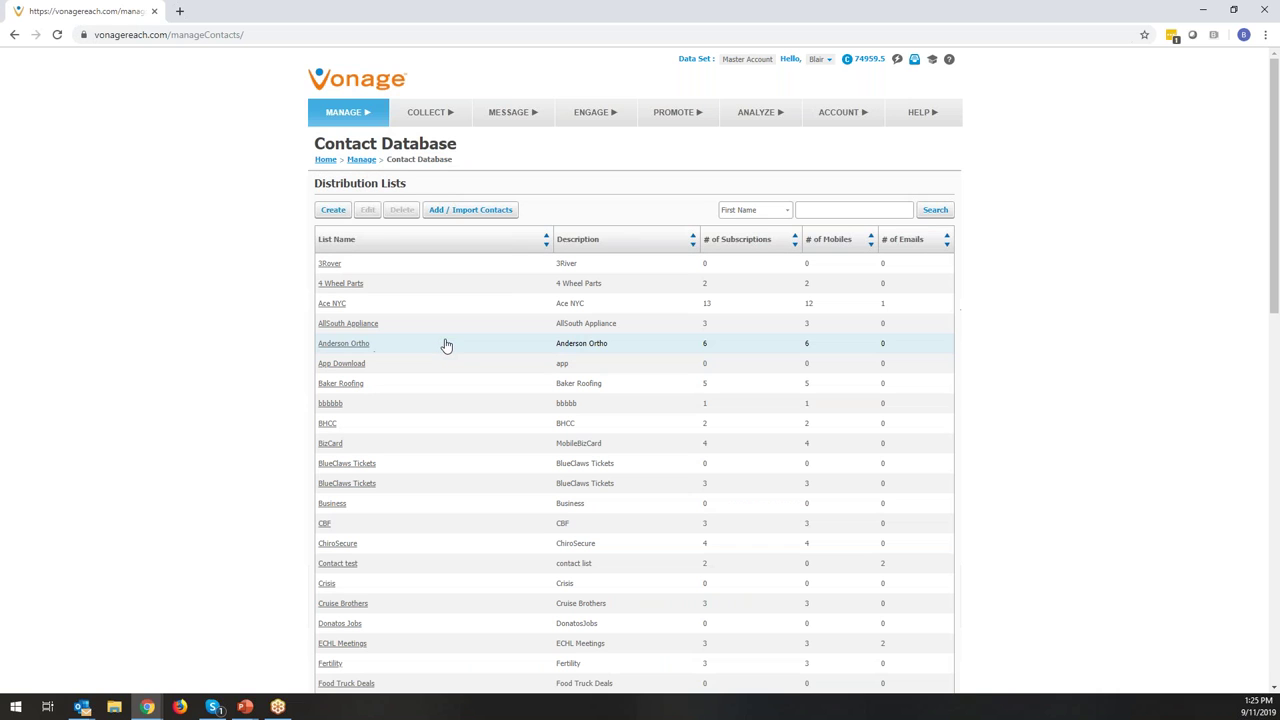
pyautogui.scroll(-1, 454, 320)
pyautogui.scroll(-2, 415, 310)
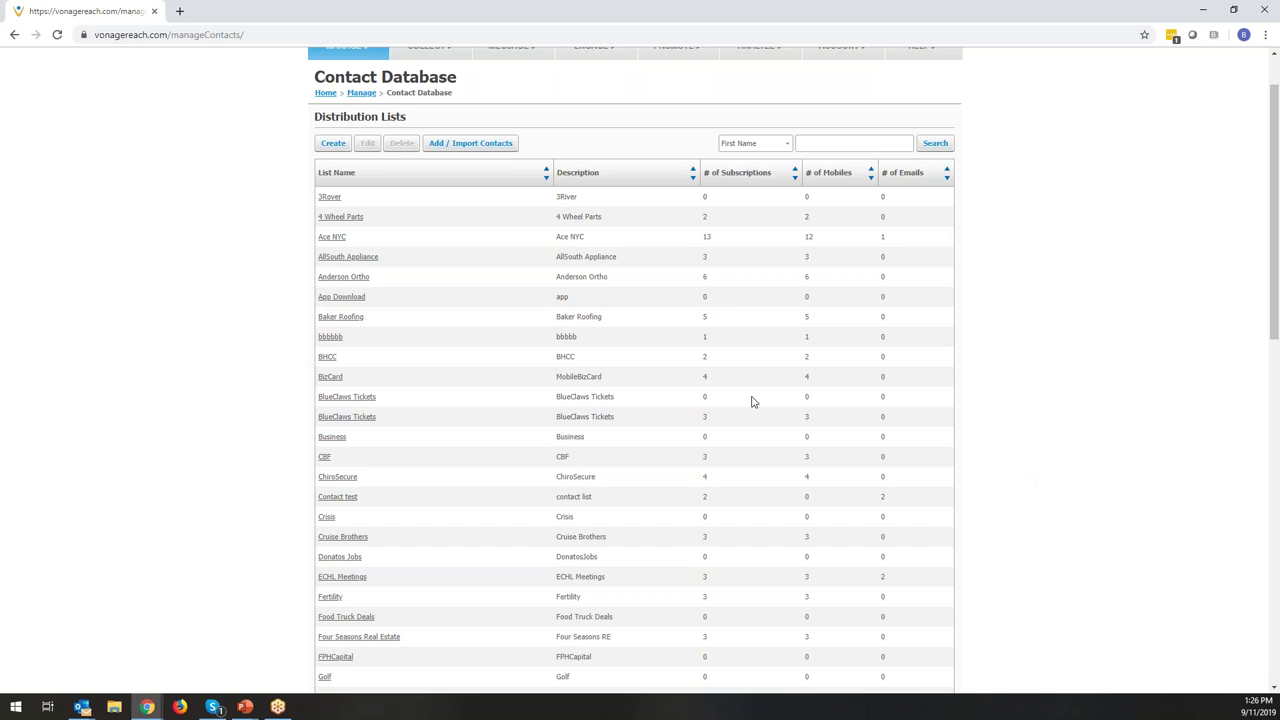
# Step: Open the Add / Import Contacts page and review its contact fields, custom fields from Technician to Team Name, and distribution list and import sections
pyautogui.click(495, 143)
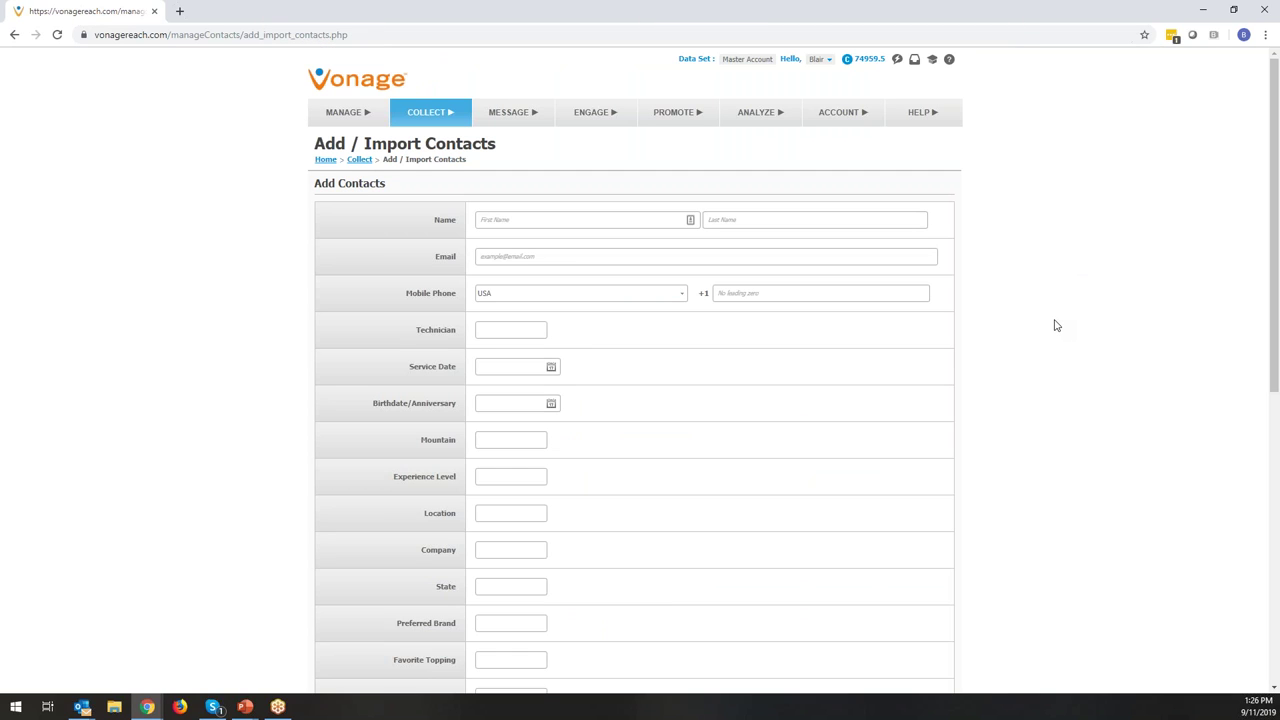
pyautogui.scroll(-2, 1056, 325)
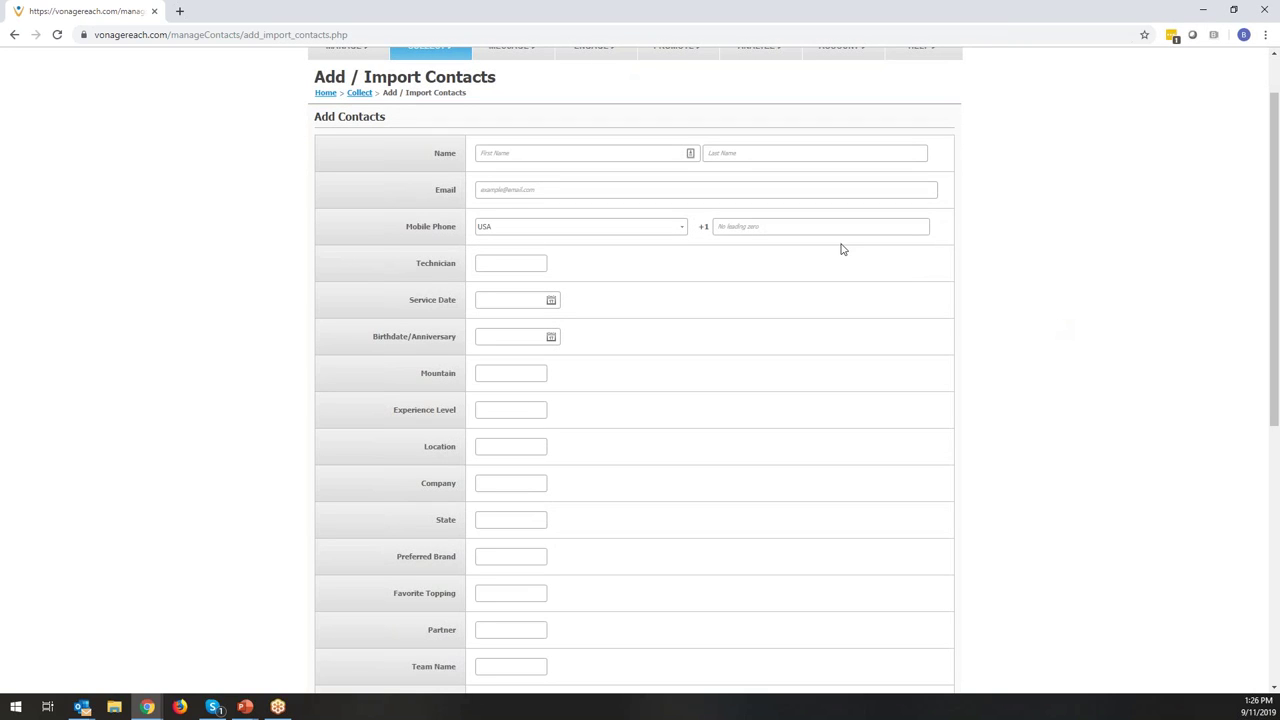
pyautogui.scroll(-3, 700, 397)
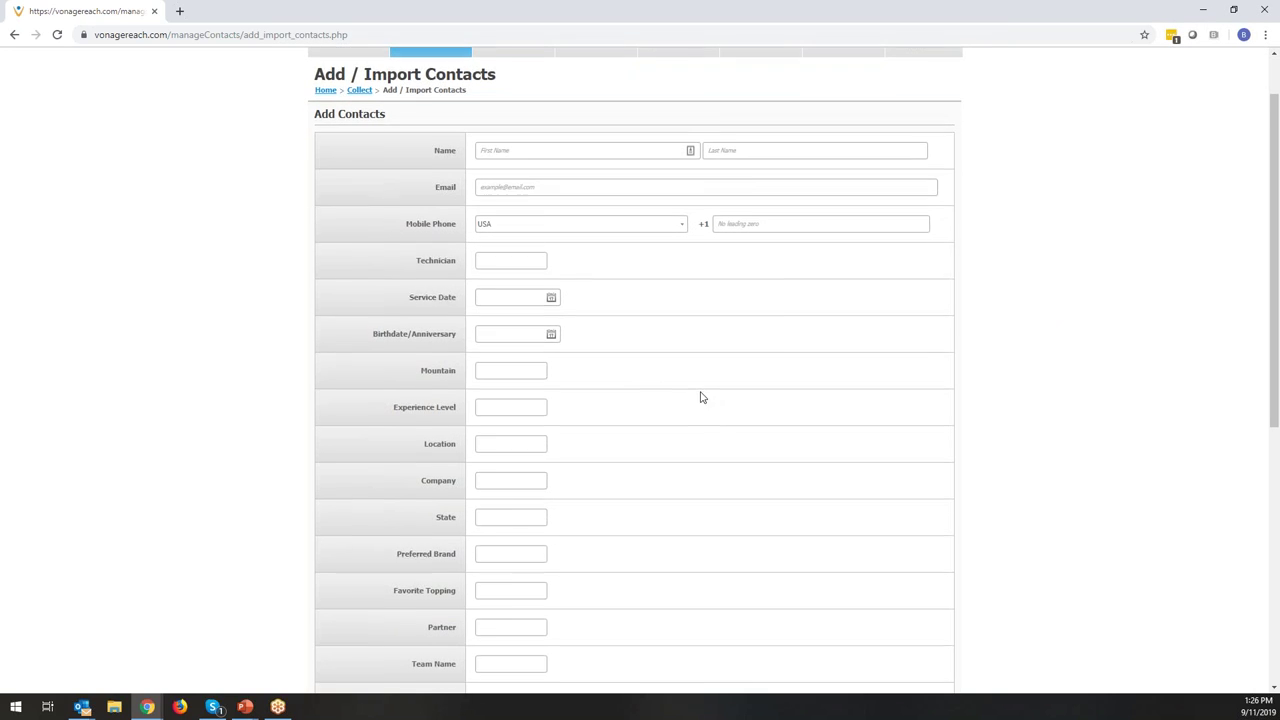
pyautogui.scroll(-5, 787, 388)
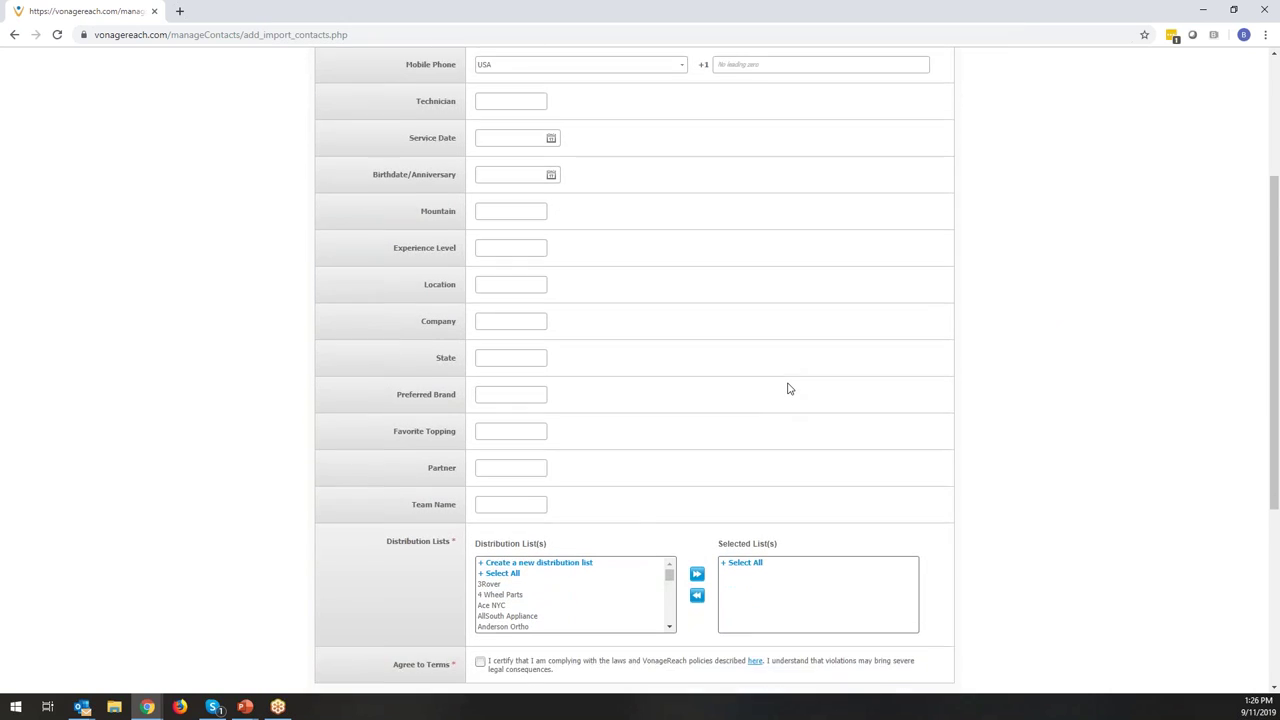
pyautogui.scroll(-3, 922, 384)
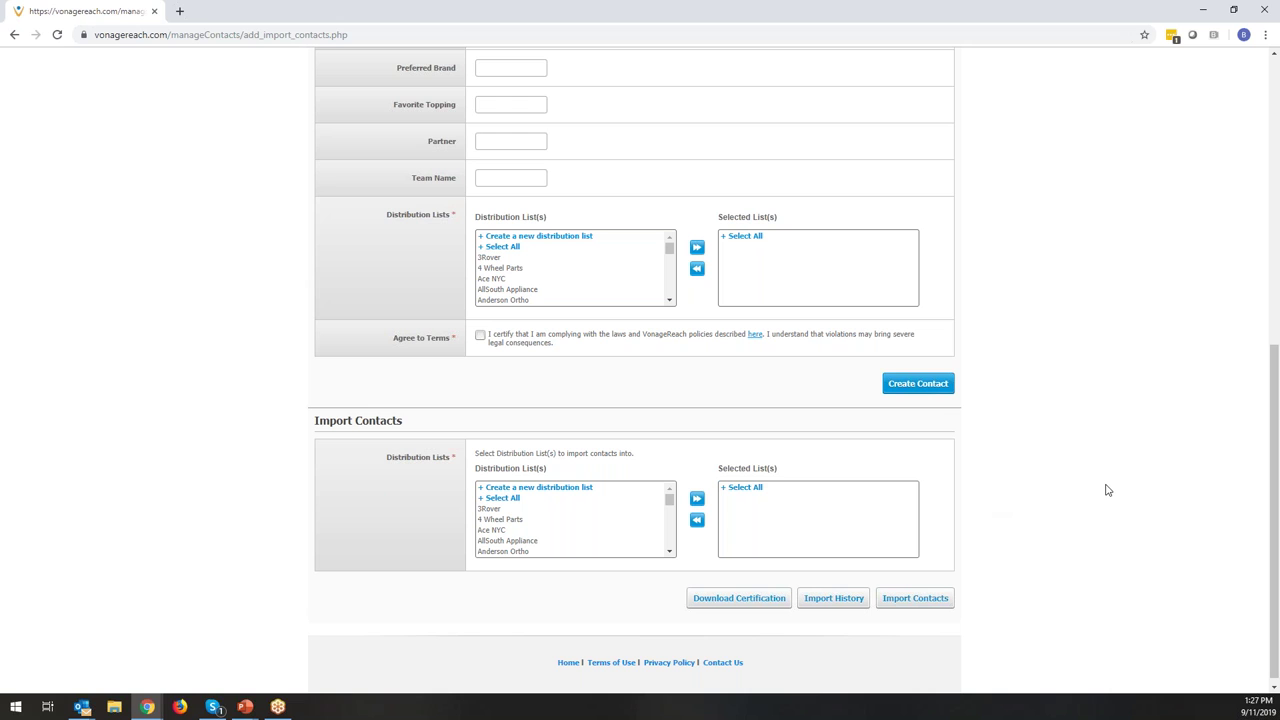
pyautogui.scroll(4, 1107, 490)
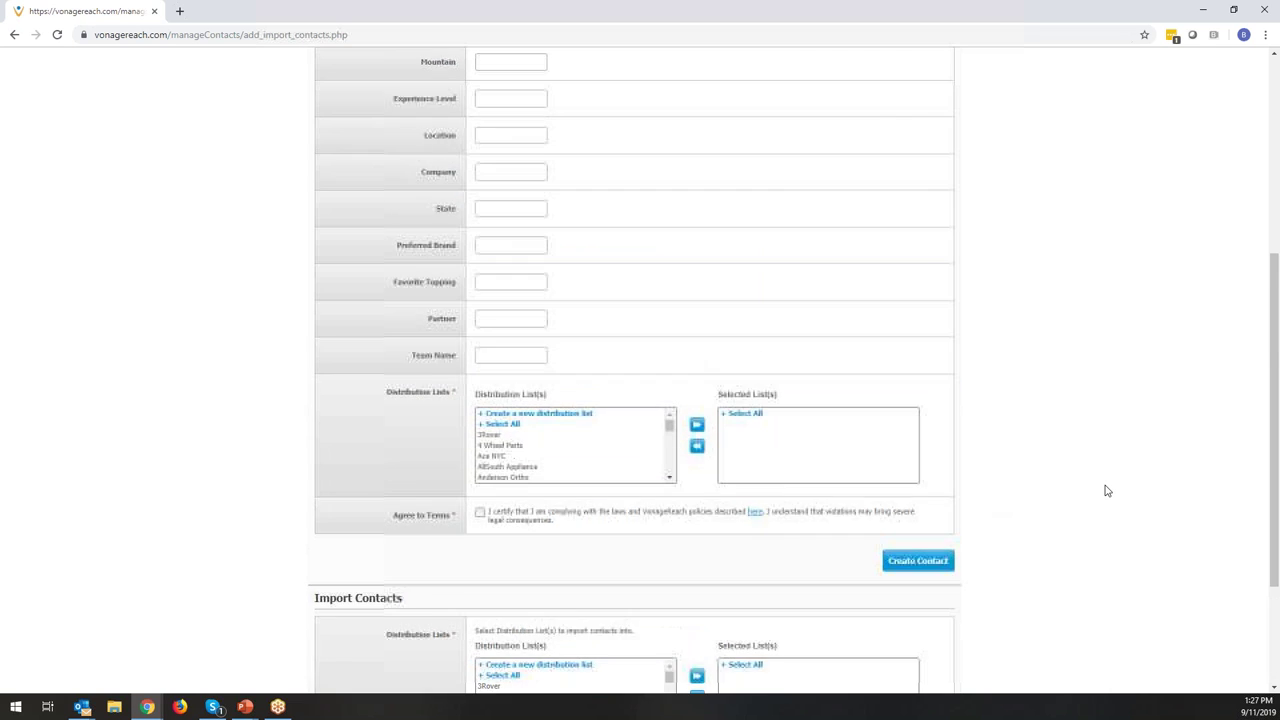
pyautogui.scroll(2, 1107, 490)
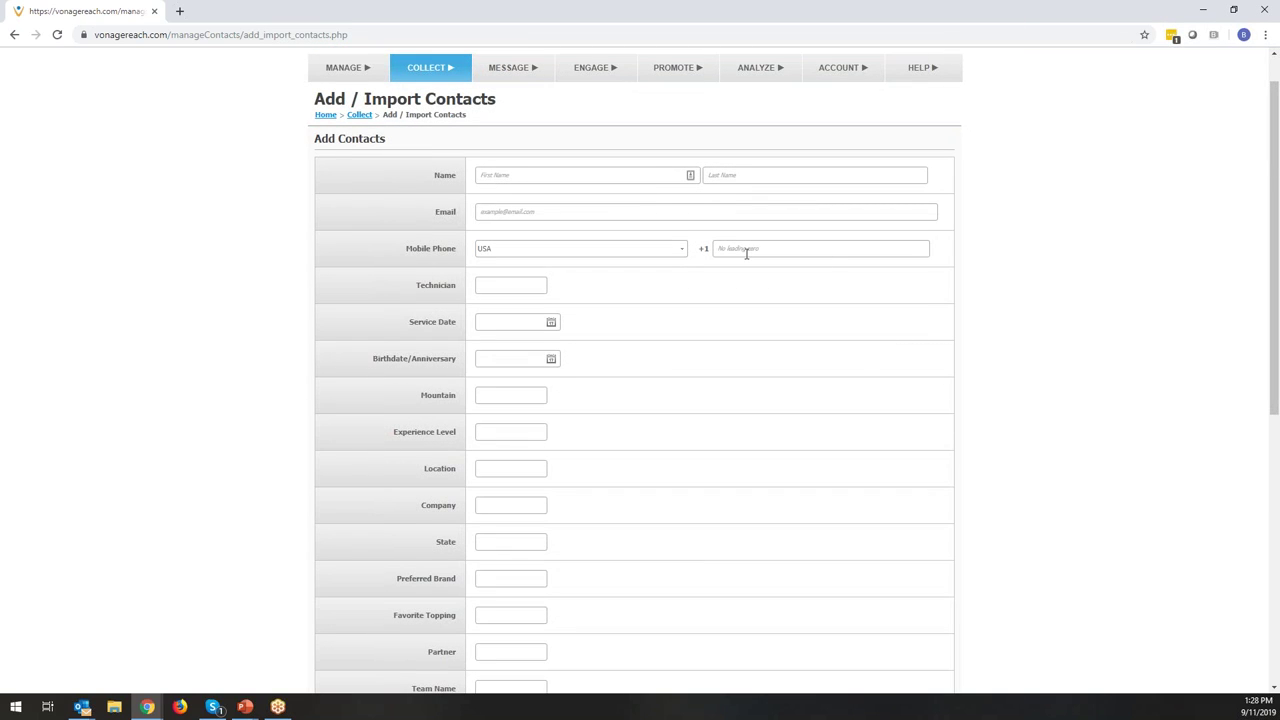
pyautogui.scroll(1, 746, 257)
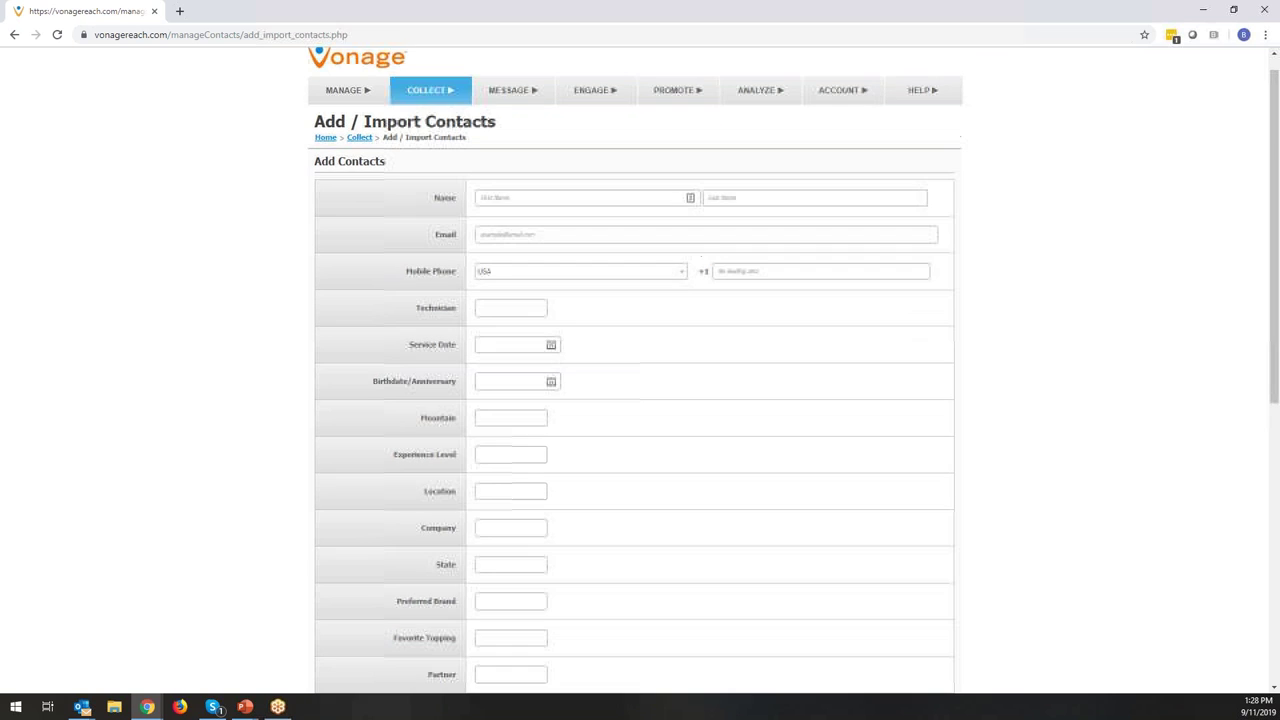
pyautogui.scroll(-2, 746, 257)
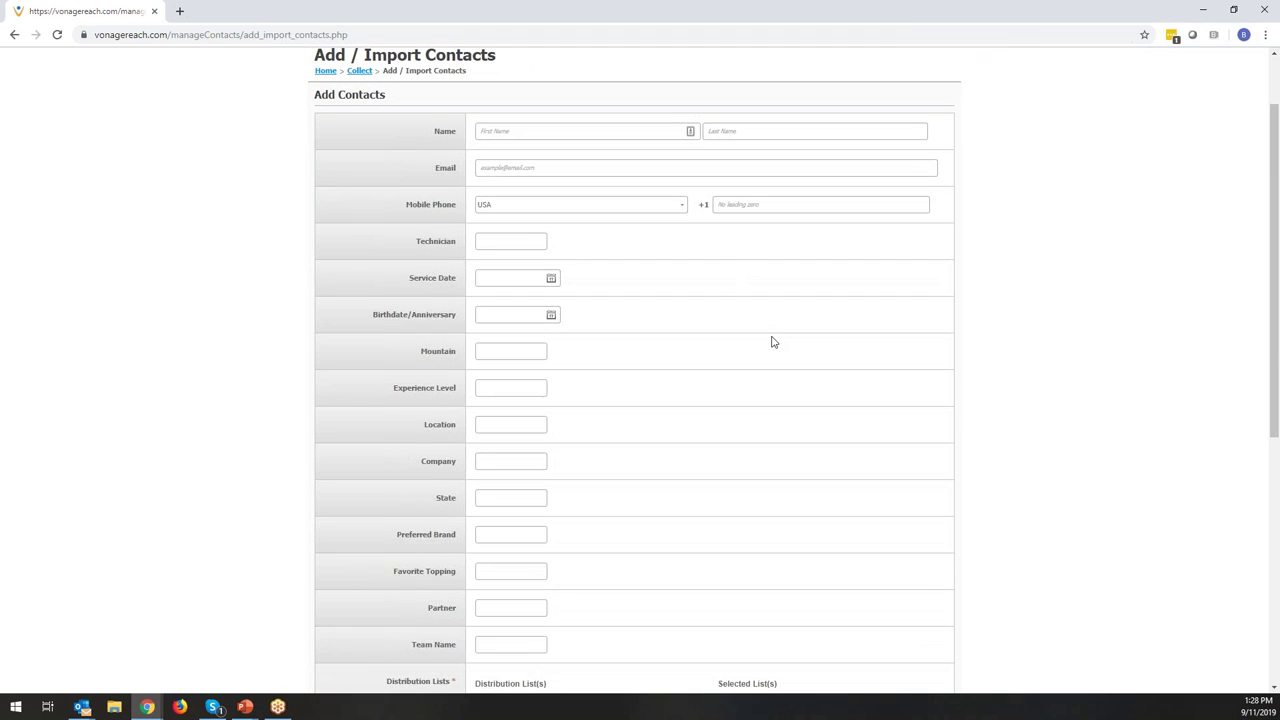
pyautogui.scroll(-2, 772, 342)
pyautogui.moveTo(410, 174); pyautogui.dragTo(450, 572)
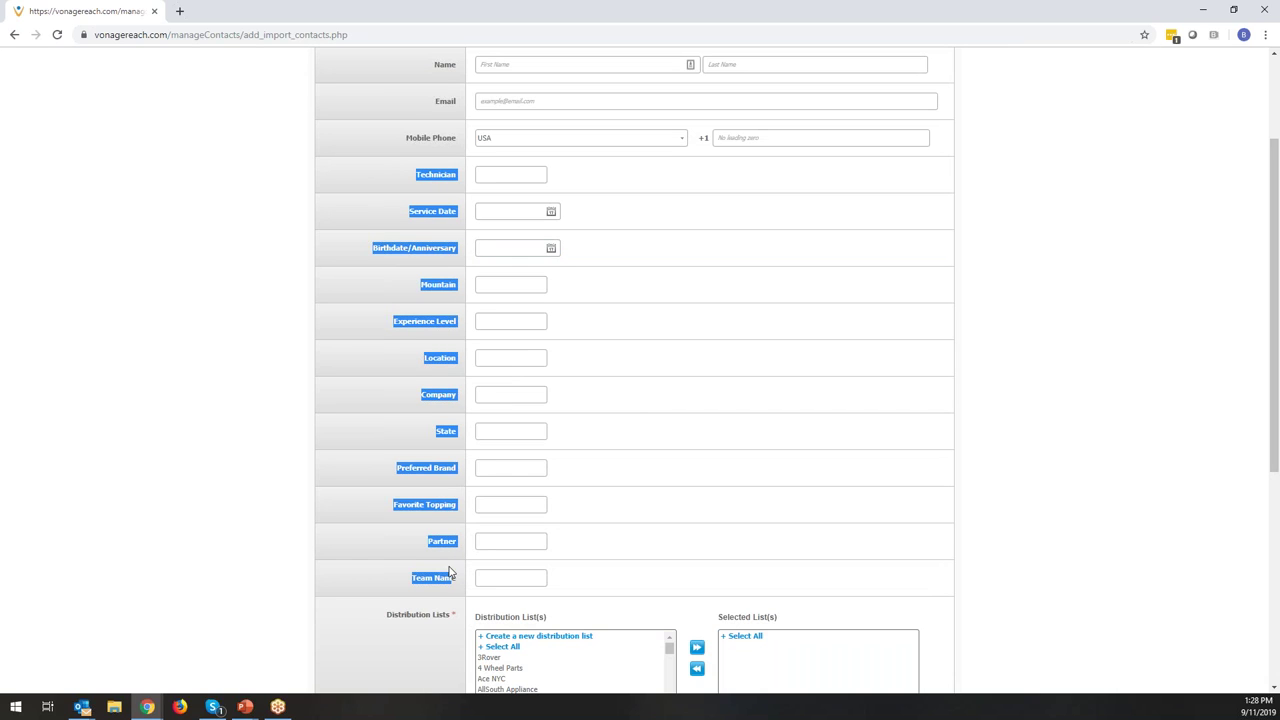
pyautogui.click(297, 417)
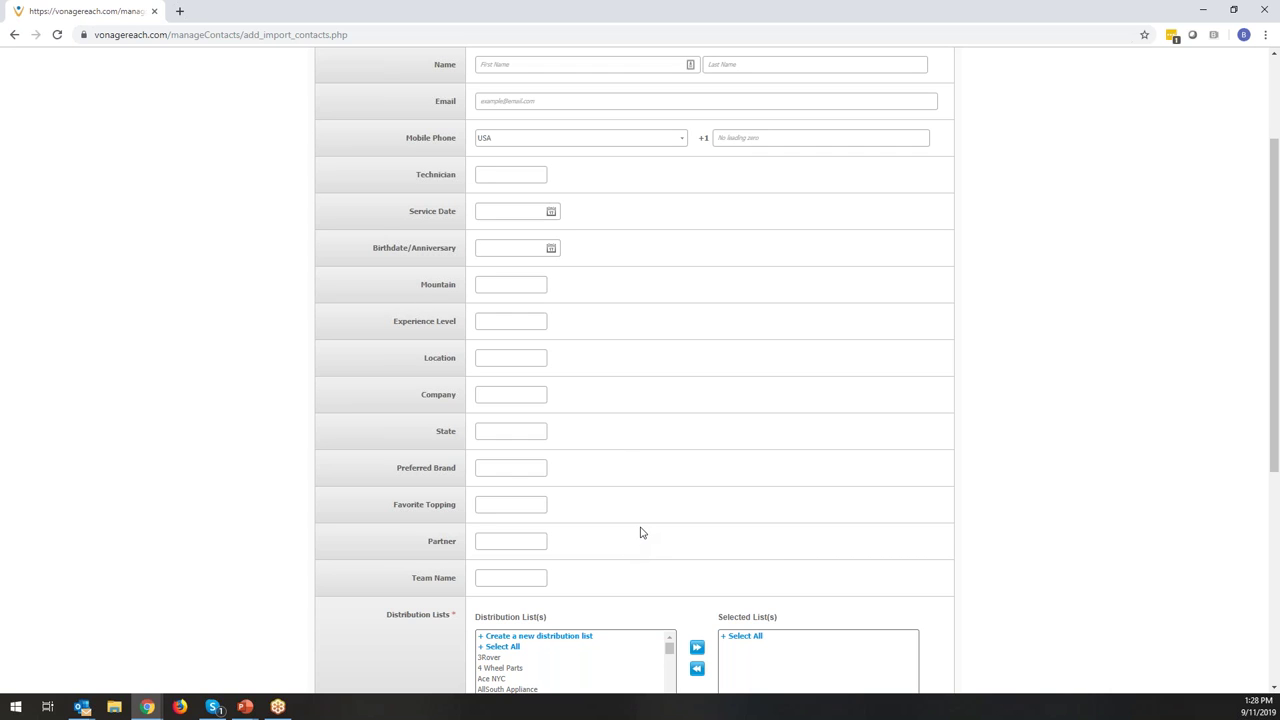
# Step: Assign the 3Rover distribution list as the target in the Import Contacts section
pyautogui.scroll(-1, 630, 540)
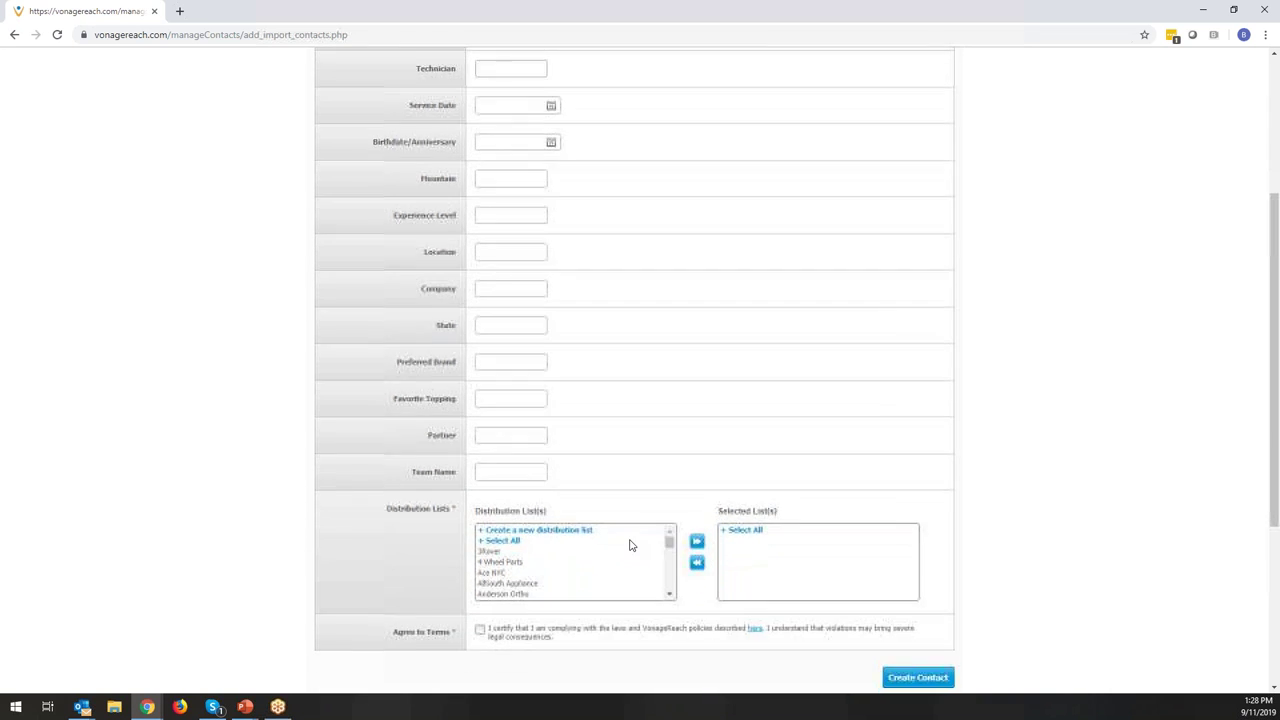
pyautogui.scroll(-3, 630, 545)
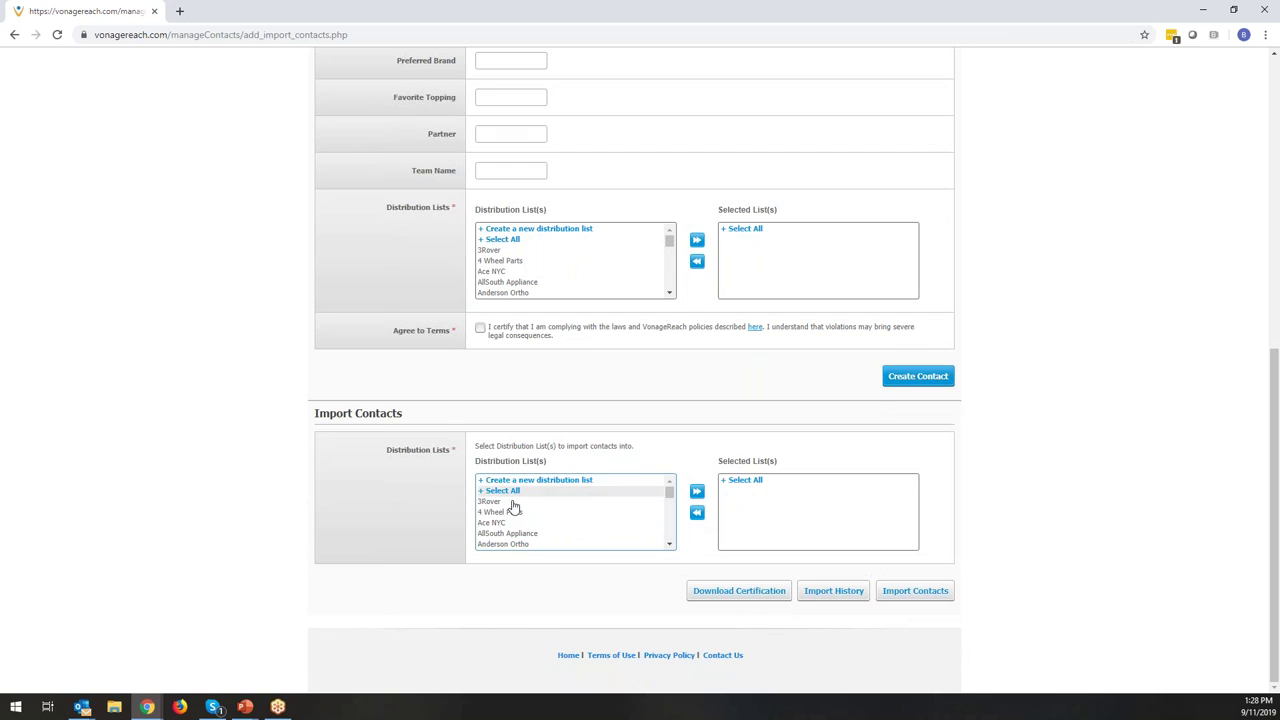
pyautogui.click(590, 502)
pyautogui.click(697, 491)
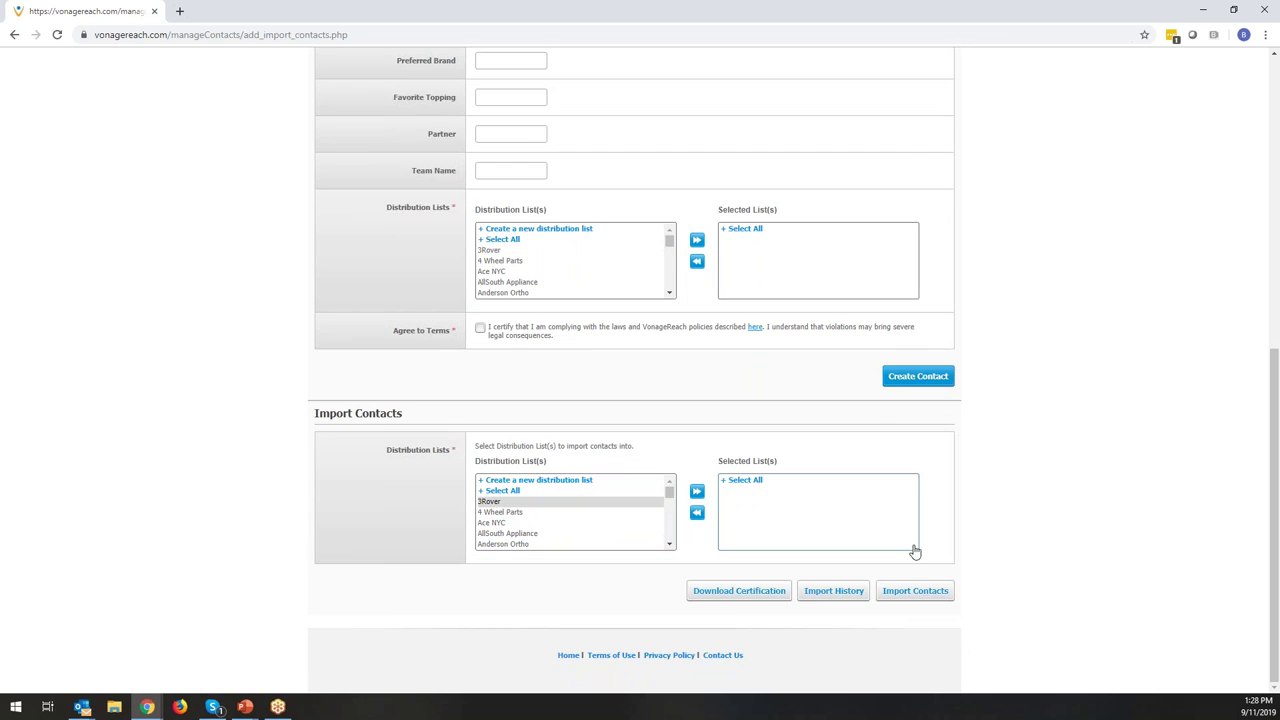
# Step: Agree to the import conditions and go through the contact import up to the Upload File stage, then cancel the import
pyautogui.click(933, 597)
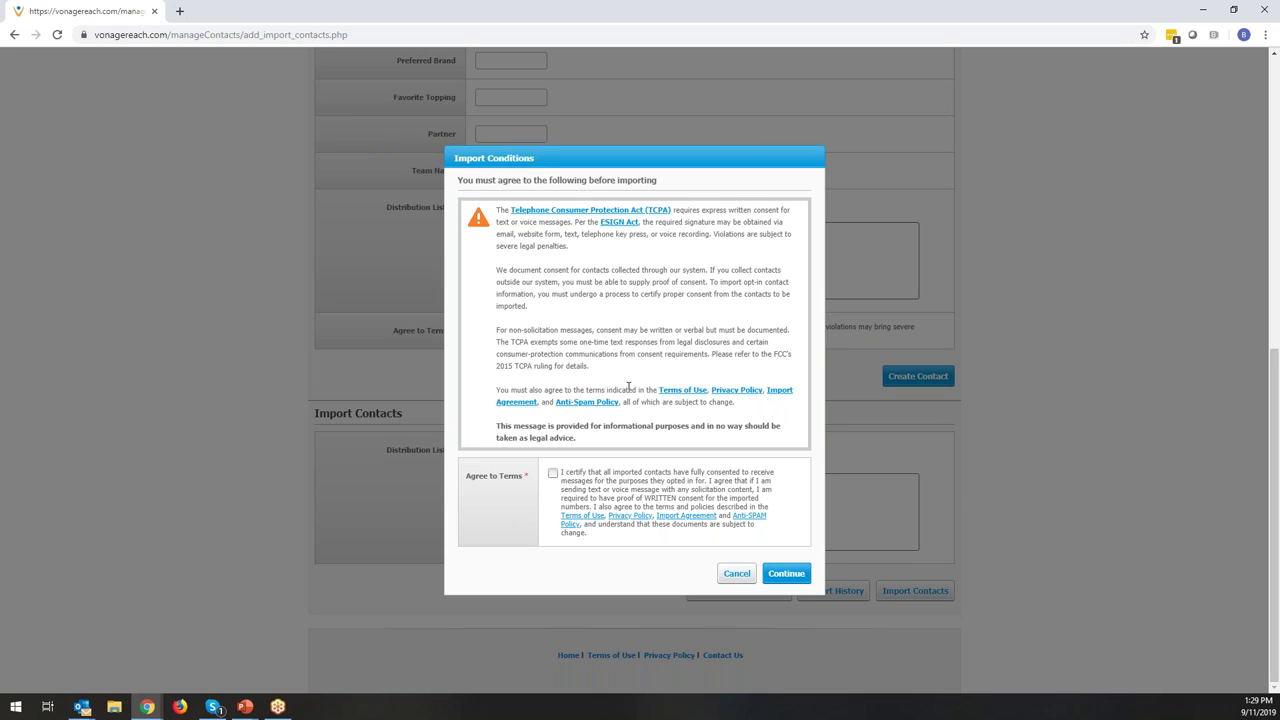
pyautogui.click(552, 473)
pyautogui.click(800, 587)
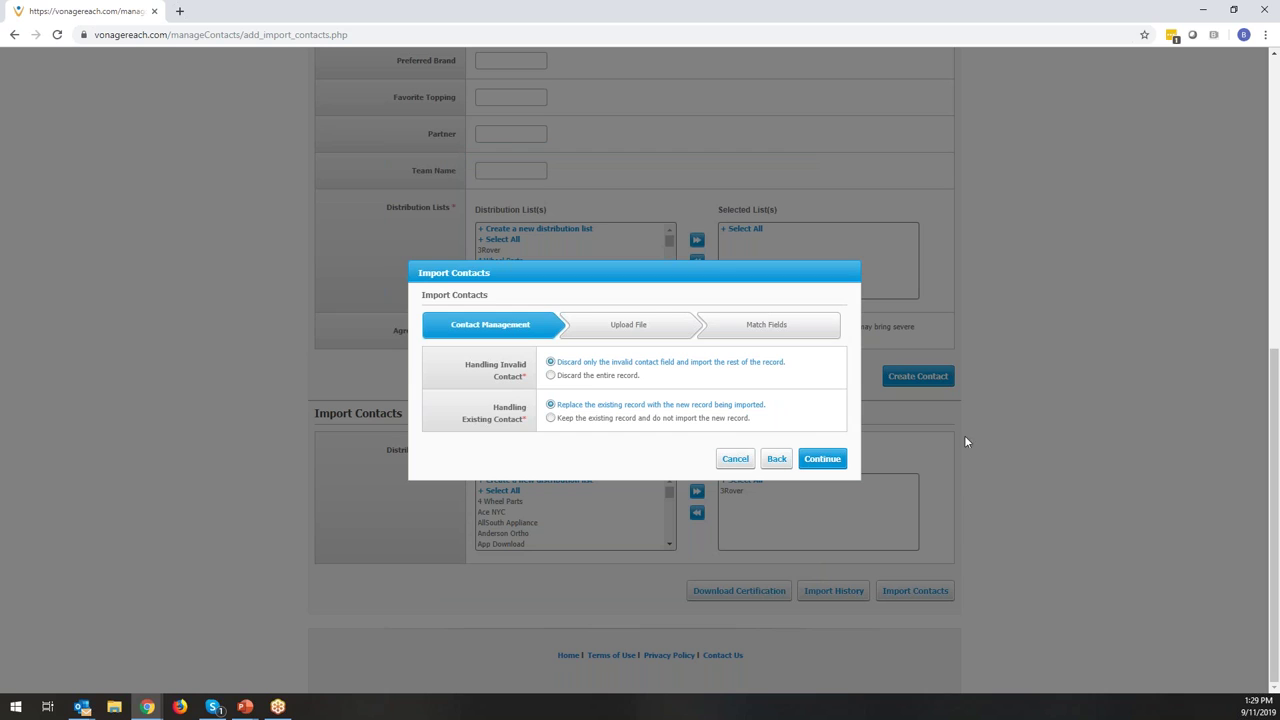
pyautogui.click(820, 458)
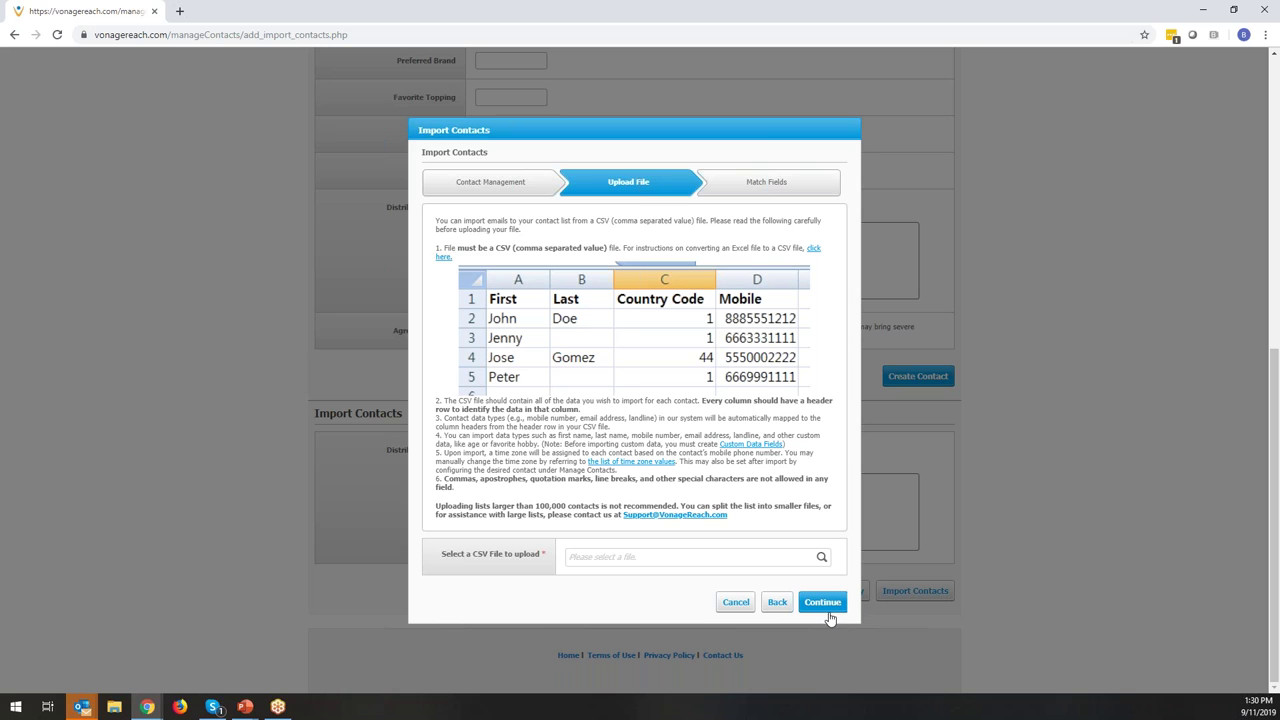
pyautogui.click(738, 604)
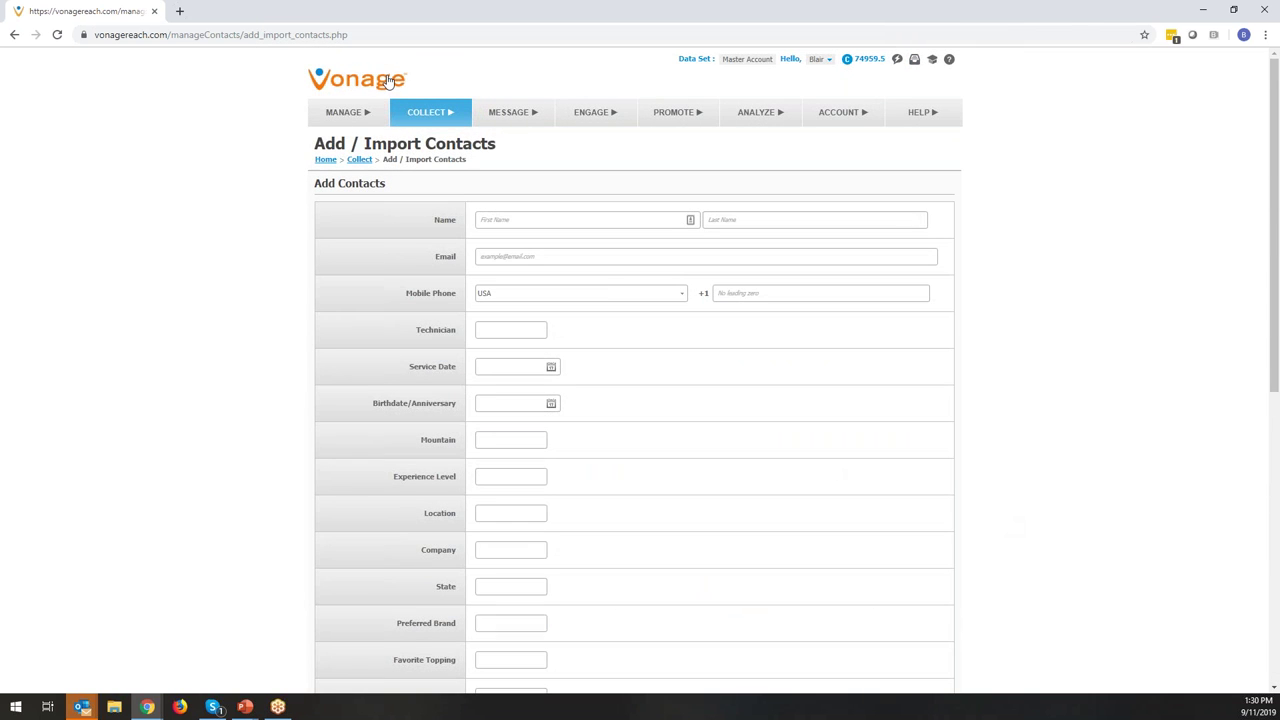
# Step: Go from the home page to Collect Contacts and start creating a mobile keyword of type Keyword Signup
pyautogui.click(388, 80)
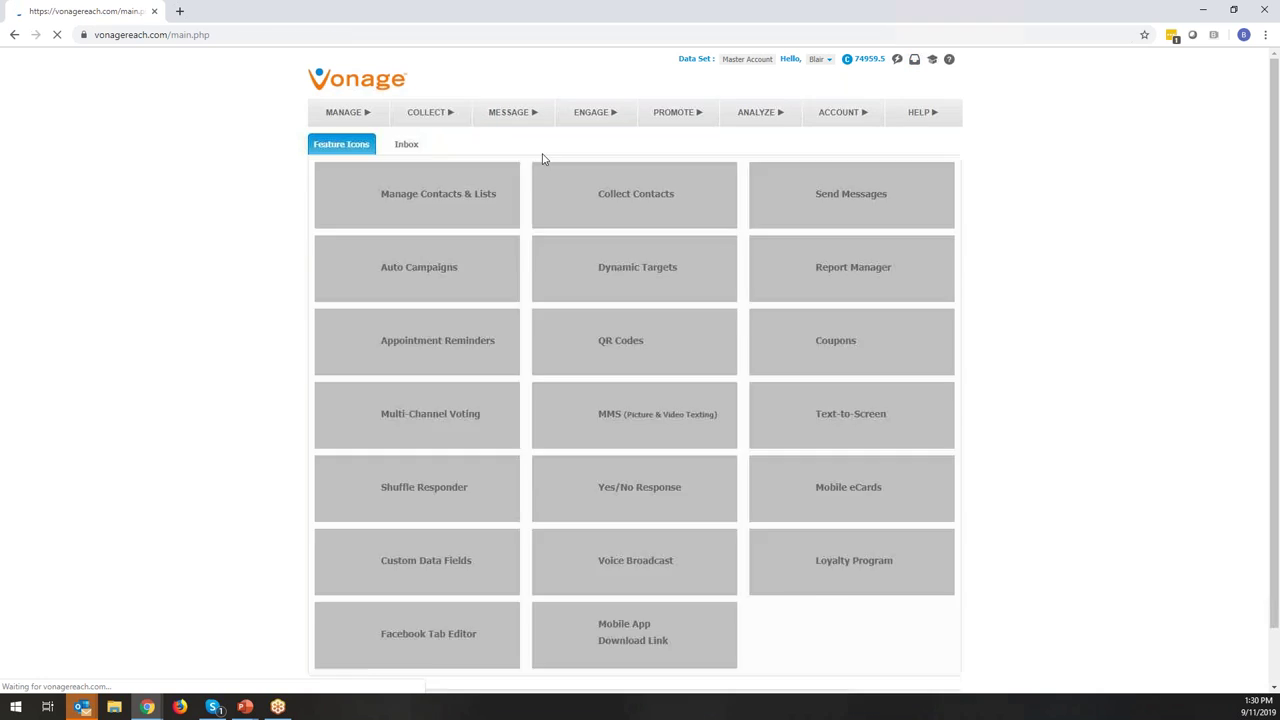
pyautogui.click(614, 203)
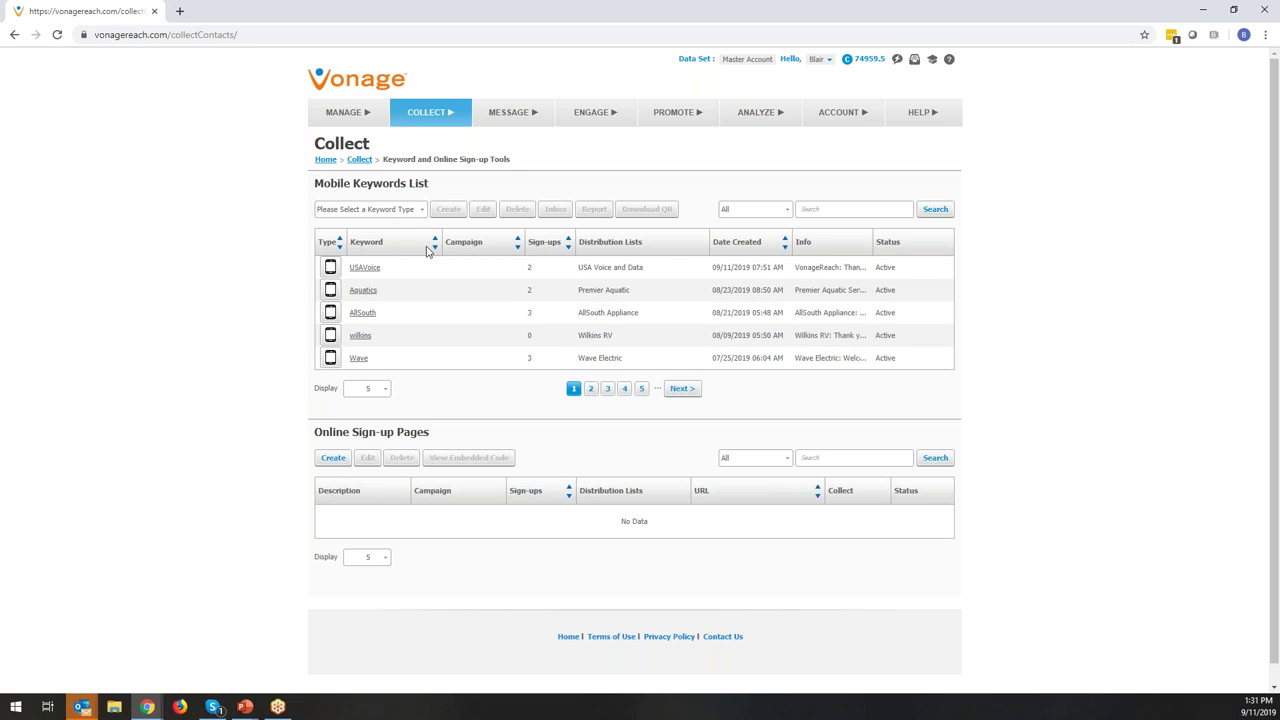
pyautogui.click(421, 210)
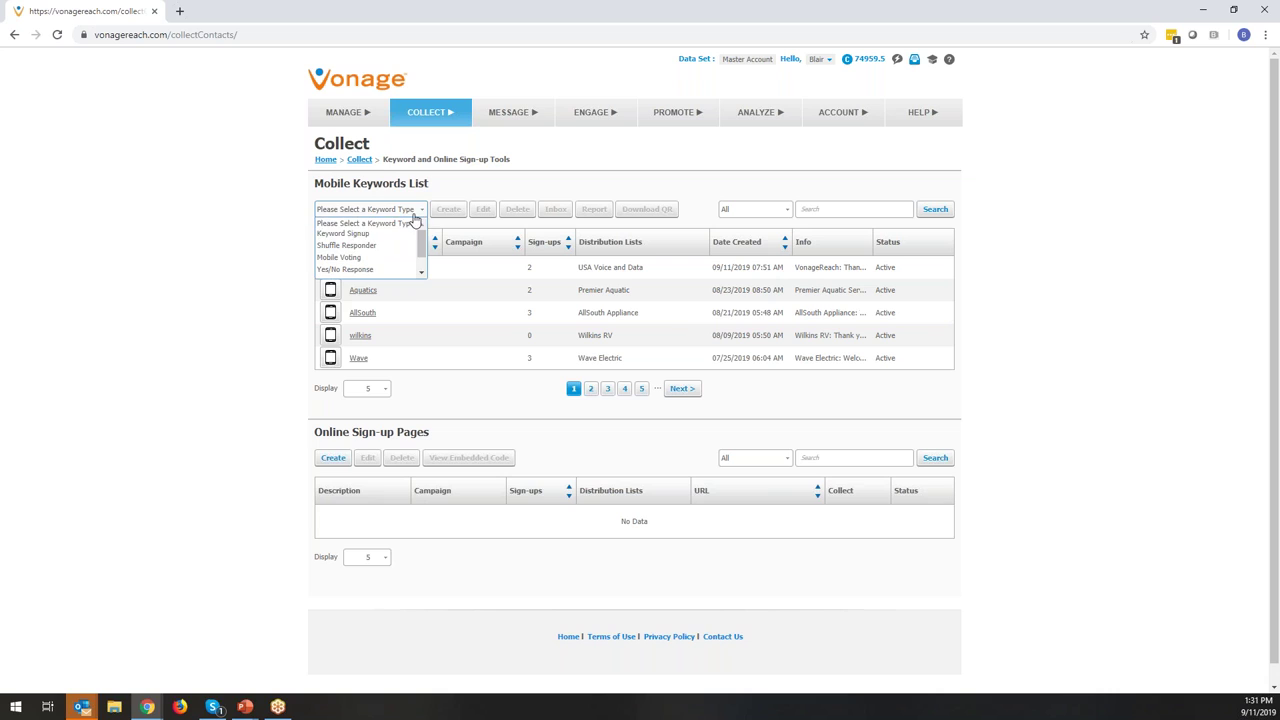
pyautogui.click(353, 233)
pyautogui.click(449, 212)
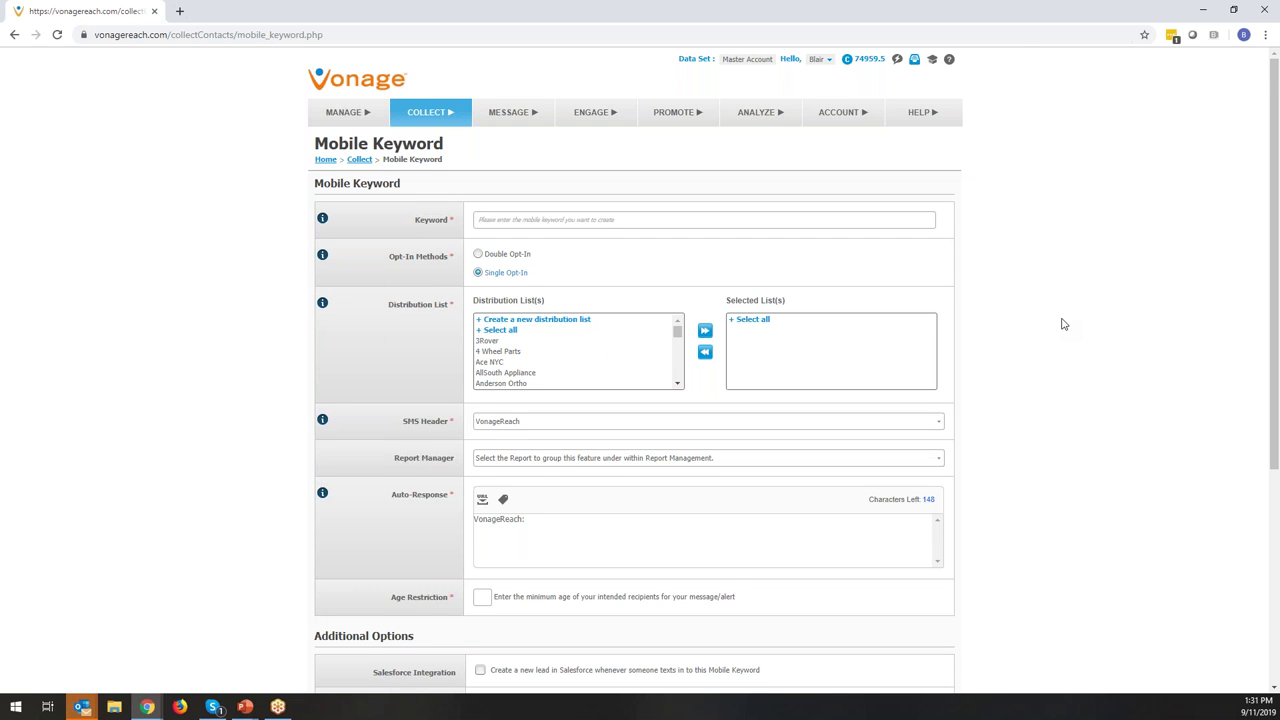
# Step: Add the 4 Wheel Parts distribution list to the new mobile keyword's selected lists
pyautogui.scroll(-2, 1060, 327)
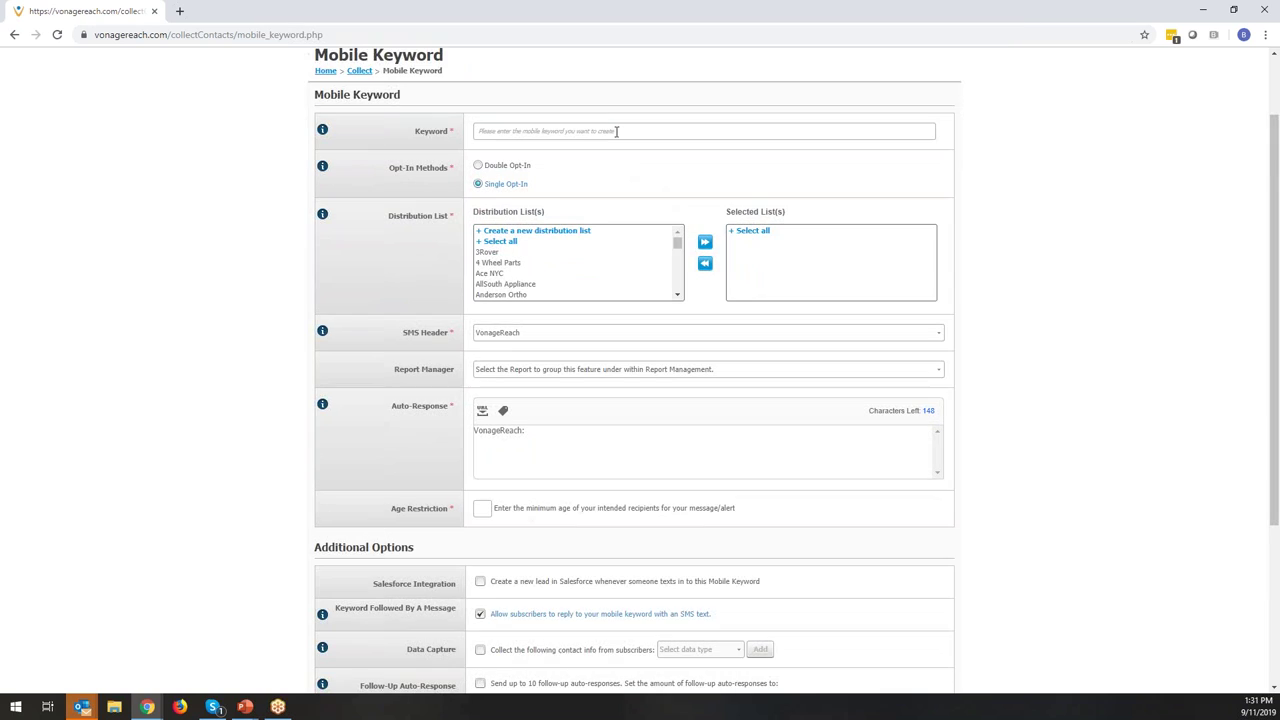
pyautogui.scroll(-1, 614, 129)
pyautogui.click(629, 217)
pyautogui.click(705, 197)
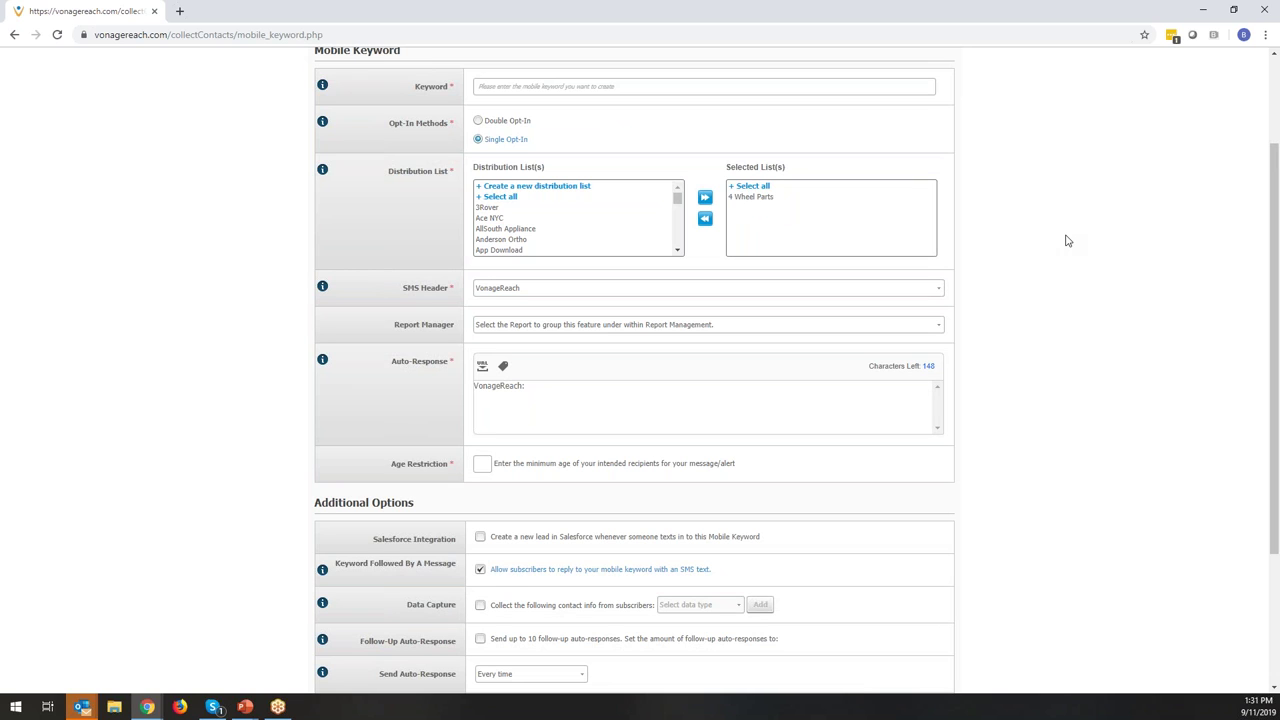
# Step: Write "Thanks for signing up....." as the keyword's auto-response after the VonageReach header
pyautogui.scroll(-1, 1067, 241)
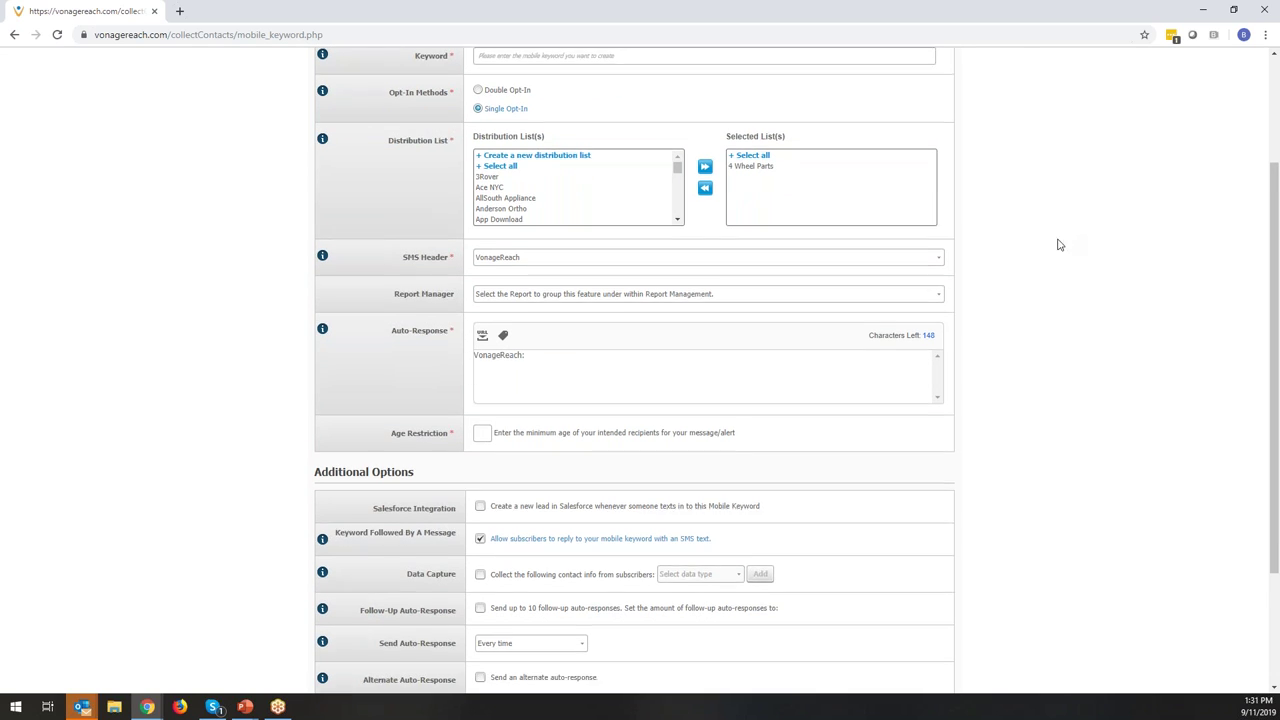
pyautogui.click(725, 325)
pyautogui.write('Thanks for signing up.....')
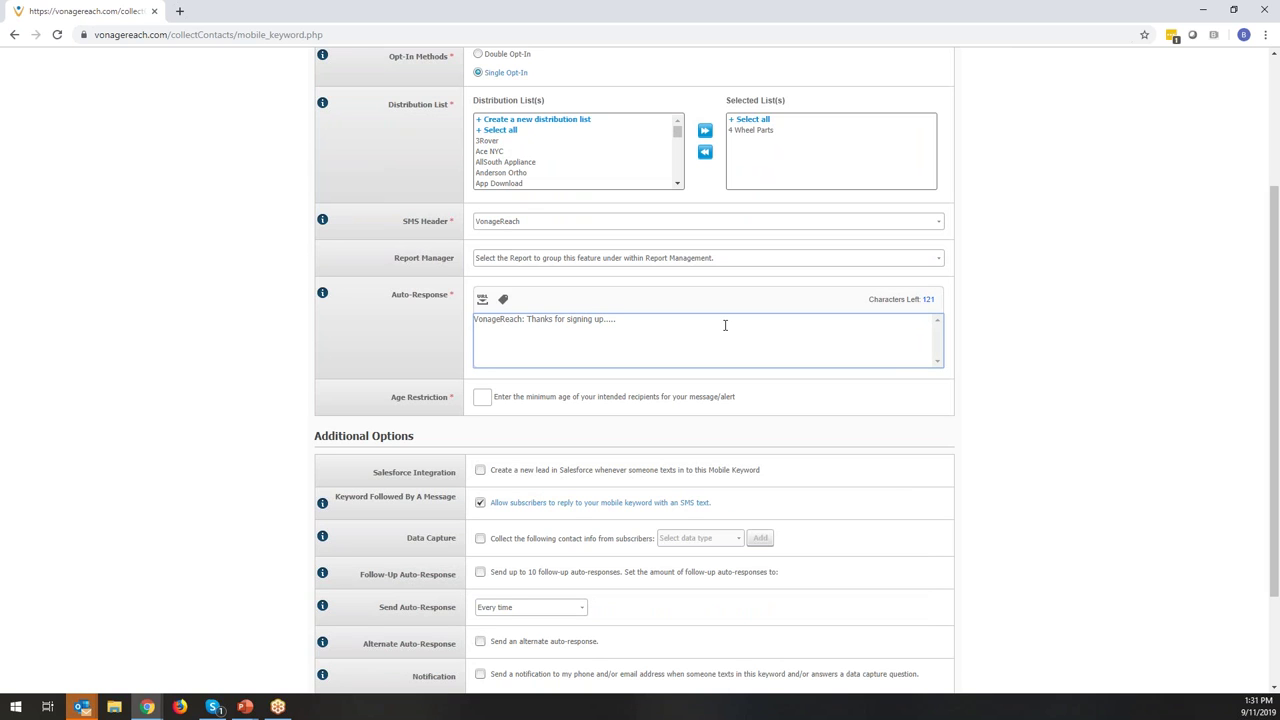
# Step: Enable data capture for the keyword and add the subscriber's full name as information to collect
pyautogui.scroll(-1, 934, 445)
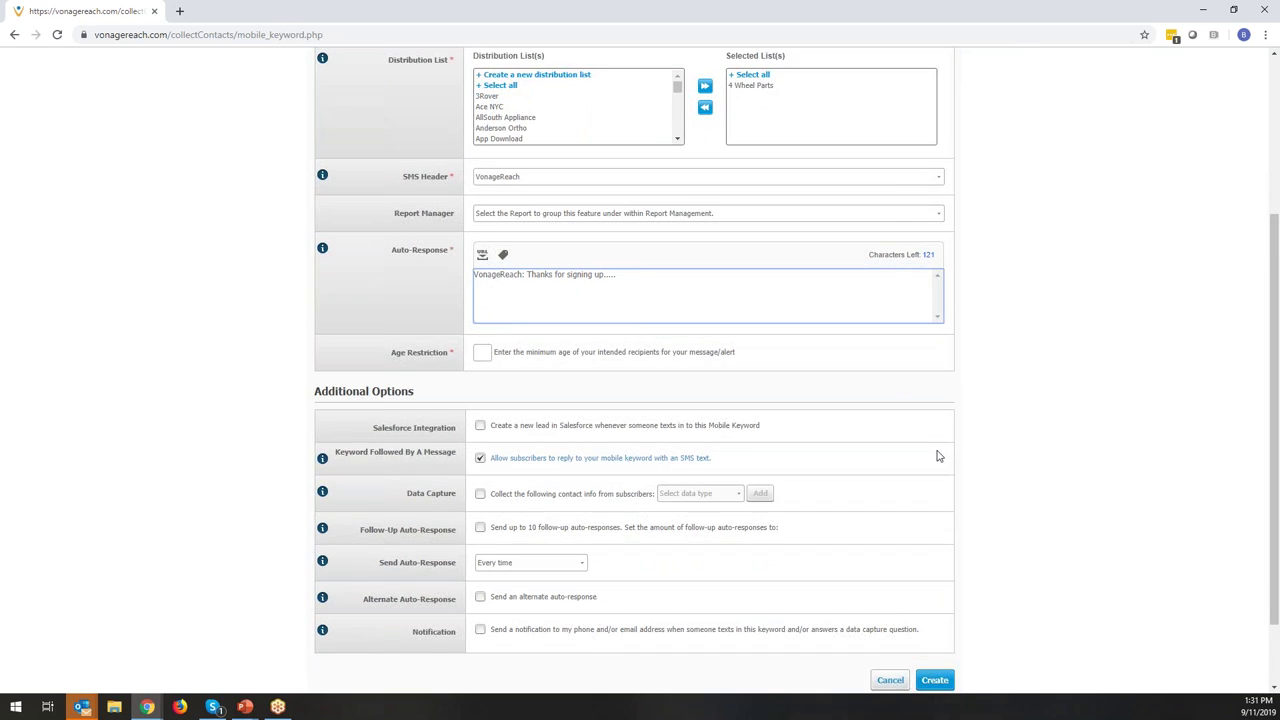
pyautogui.scroll(2, 937, 459)
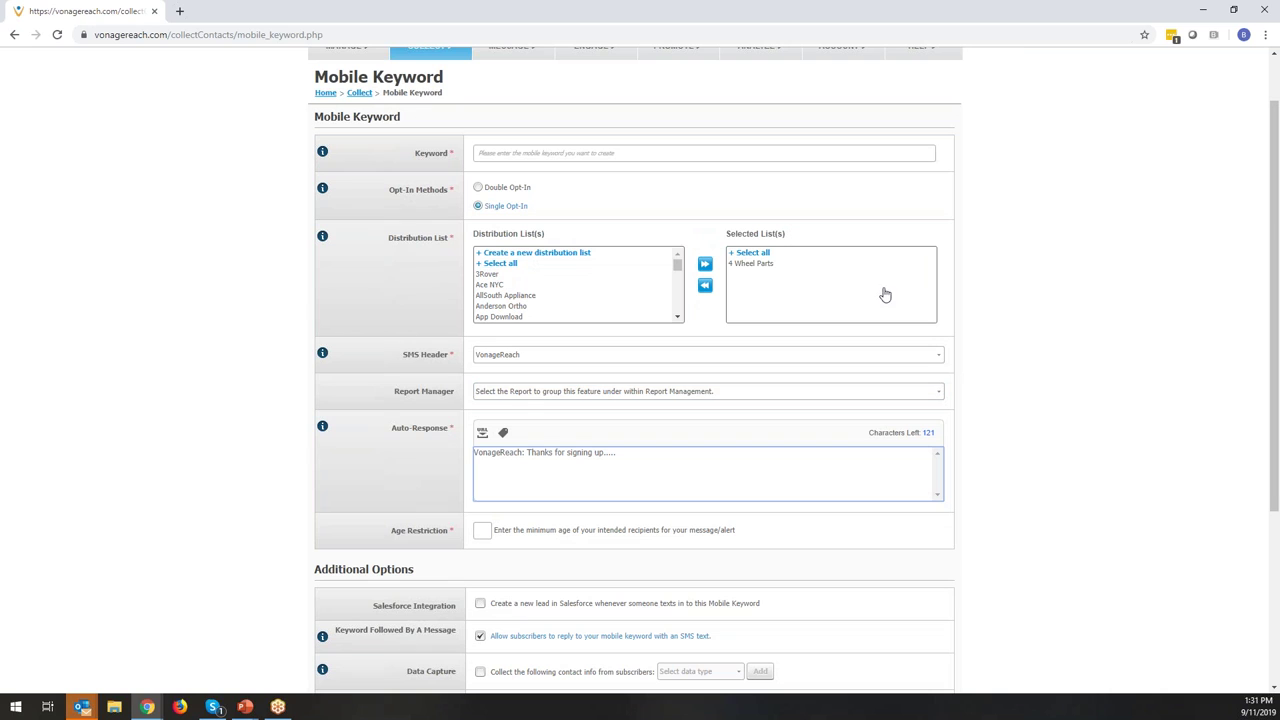
pyautogui.scroll(-2, 988, 451)
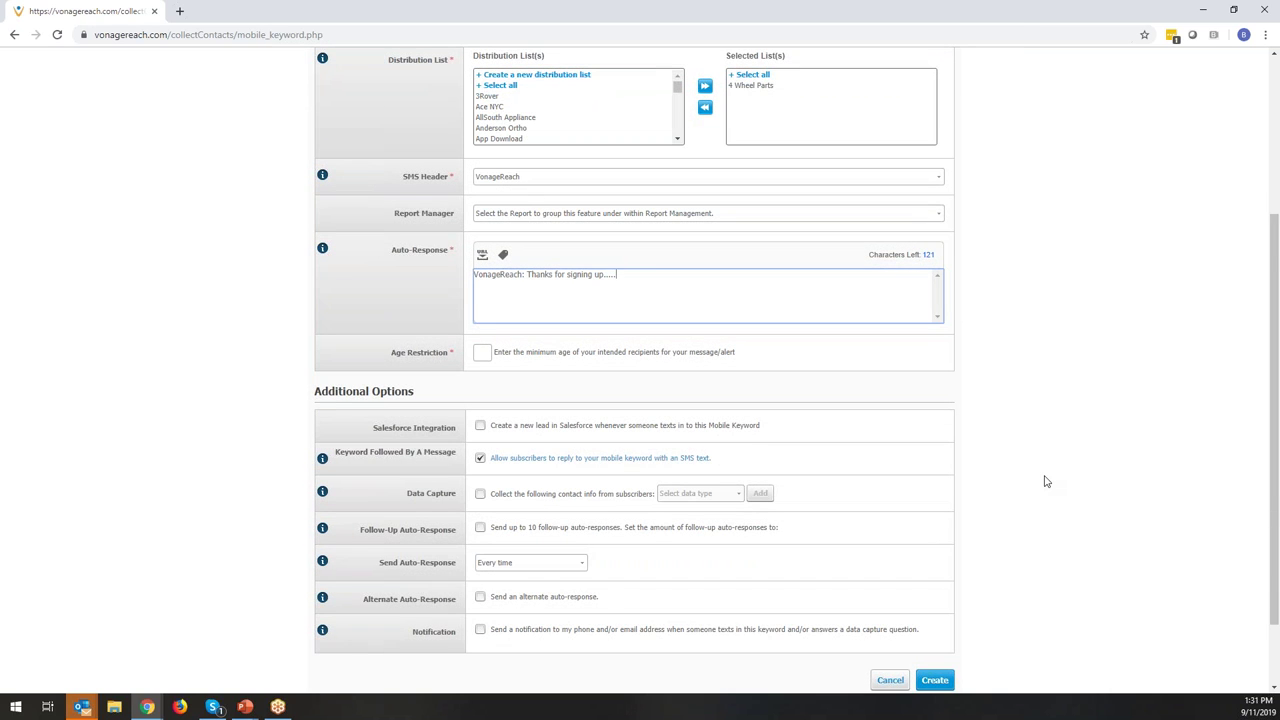
pyautogui.scroll(-1, 1045, 481)
pyautogui.scroll(-1, 1046, 480)
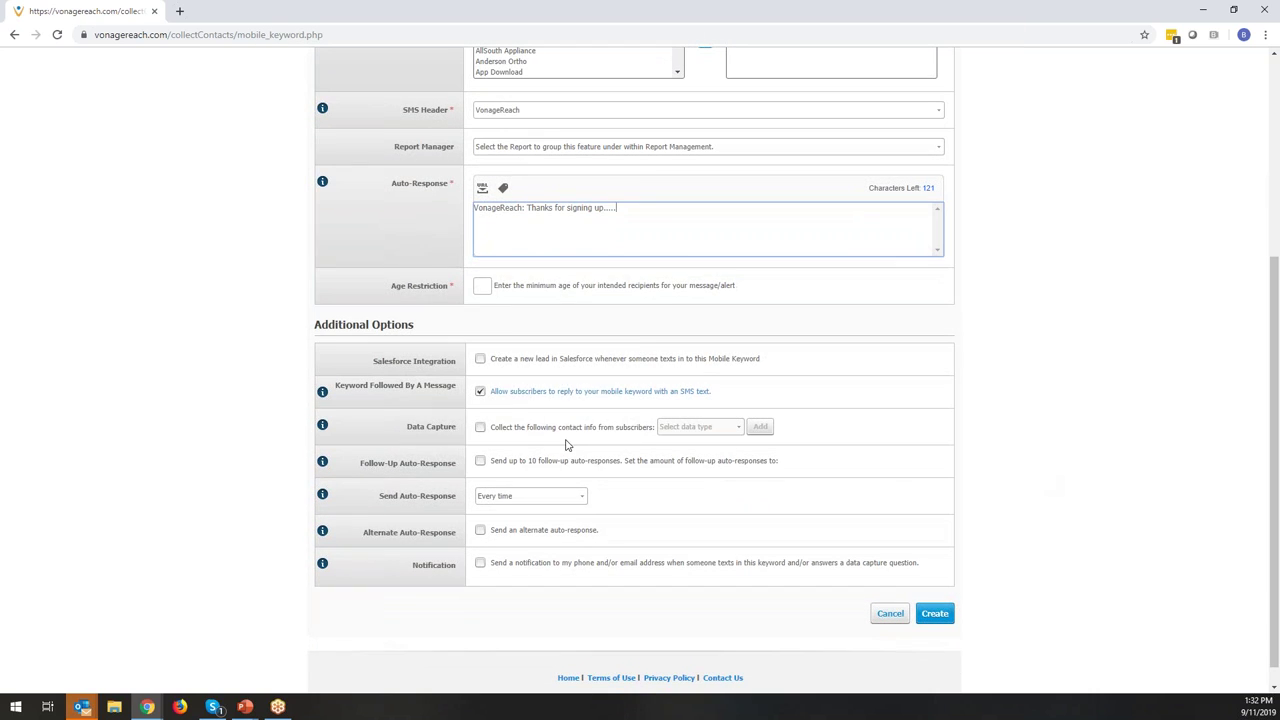
pyautogui.click(527, 434)
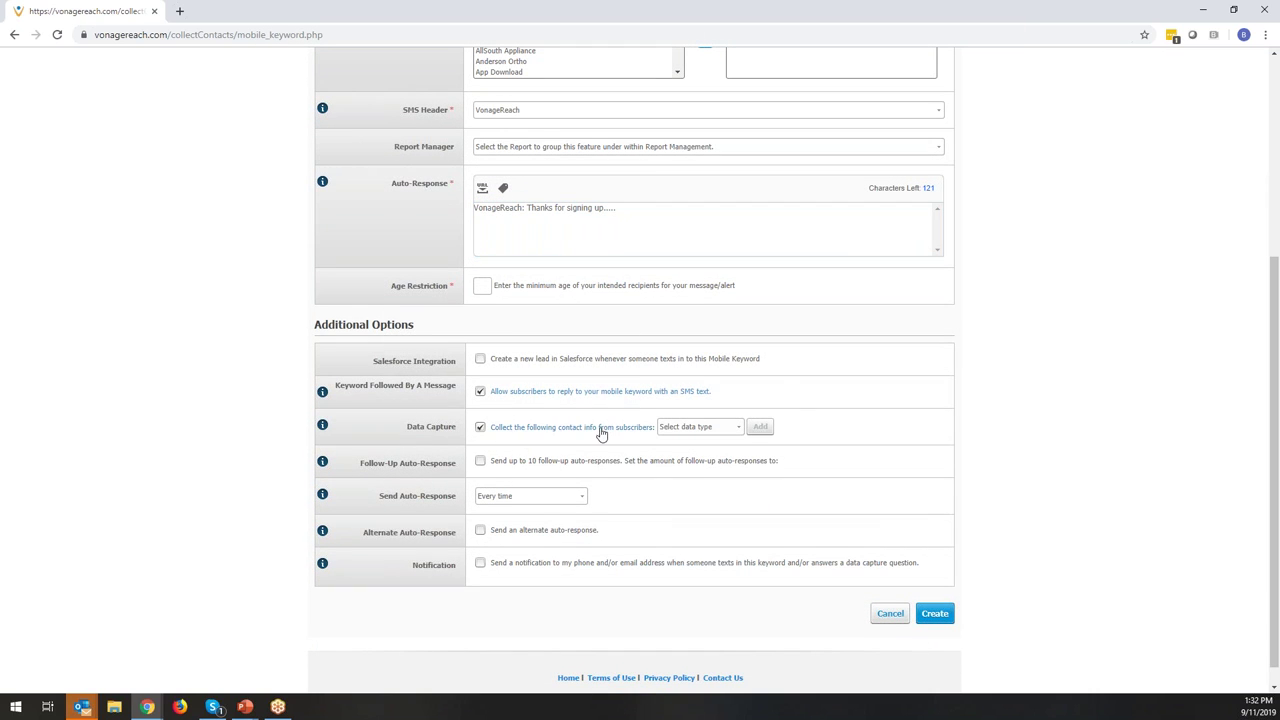
pyautogui.click(687, 434)
pyautogui.click(694, 452)
pyautogui.click(762, 429)
# Step: Add Favorite Topping as another piece of subscriber information for the keyword's data capture to collect
pyautogui.click(705, 427)
pyautogui.scroll(-3, 705, 462)
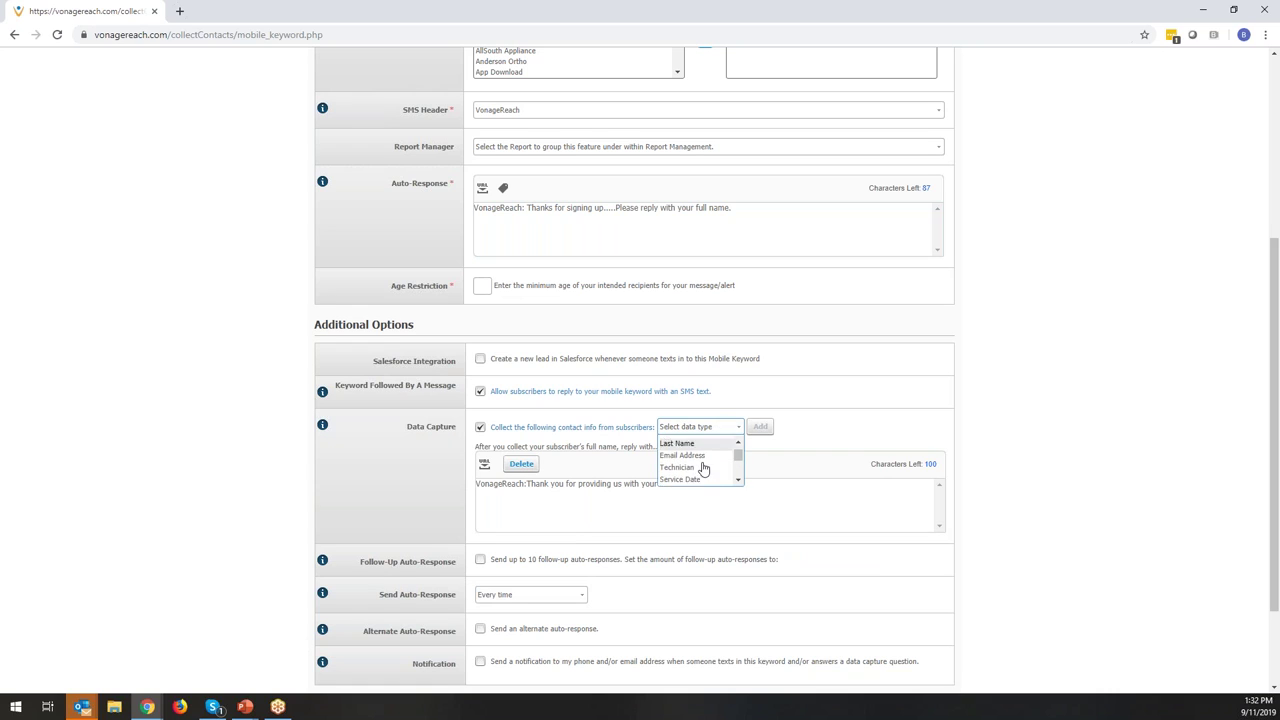
pyautogui.scroll(-2, 703, 469)
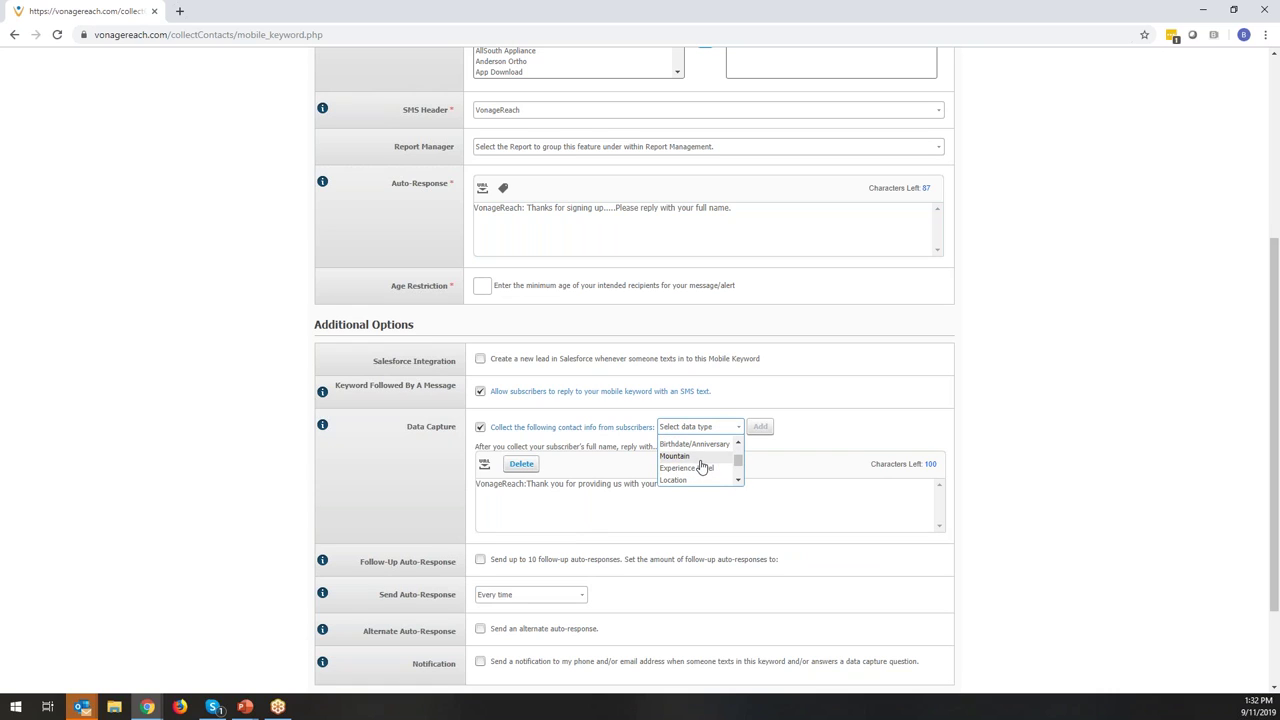
pyautogui.scroll(-2, 700, 477)
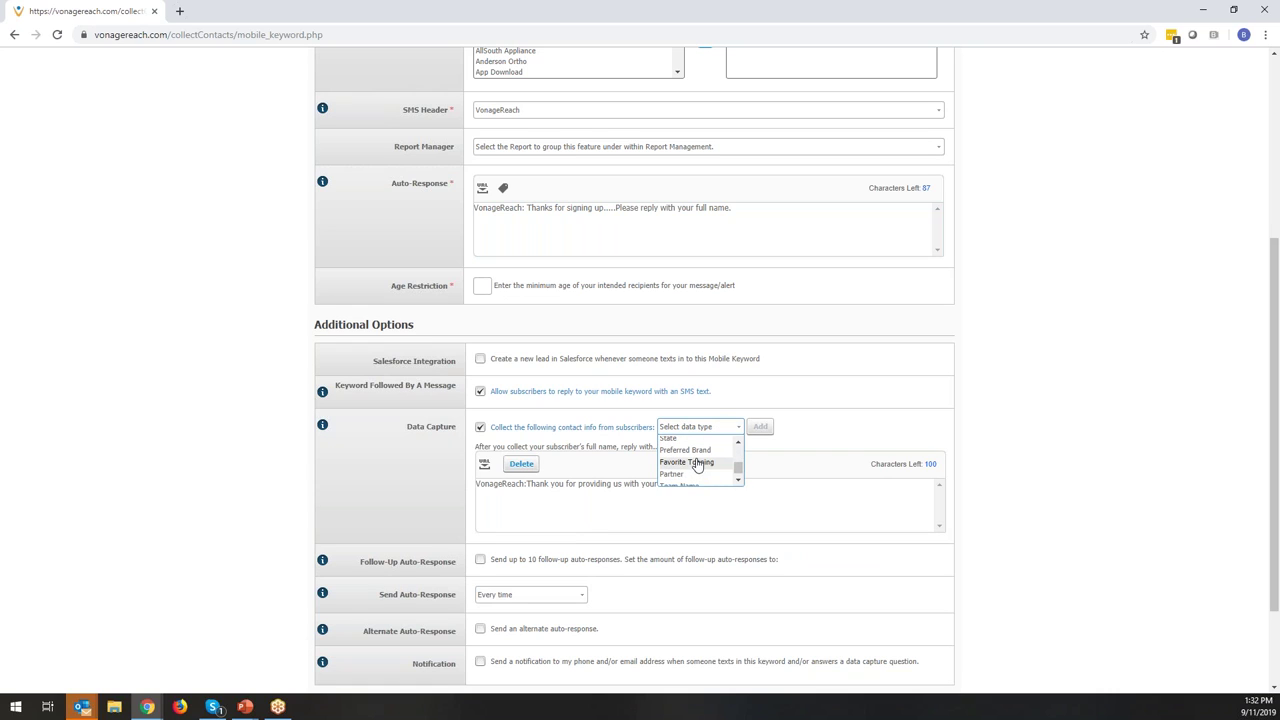
pyautogui.click(700, 470)
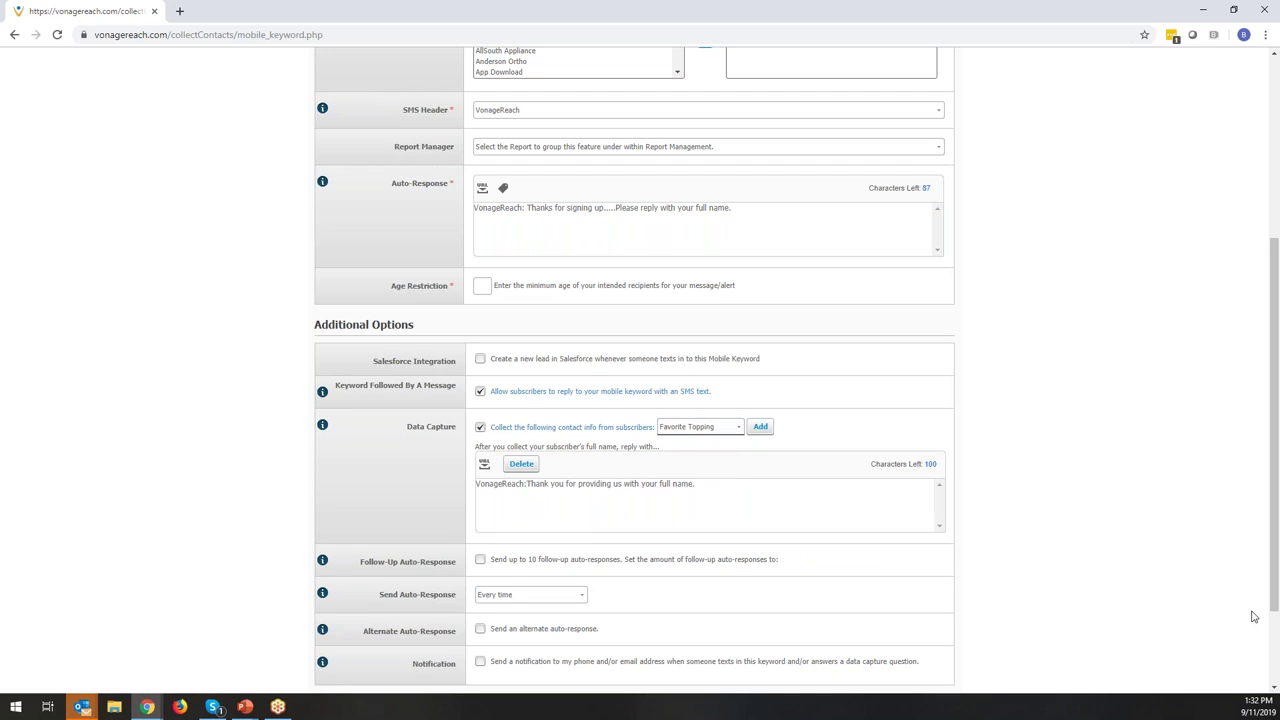
pyautogui.click(761, 428)
# Step: Review the mobile keyword form from its keyword and opt-in settings through the auto-response and data capture replies
pyautogui.scroll(1, 800, 470)
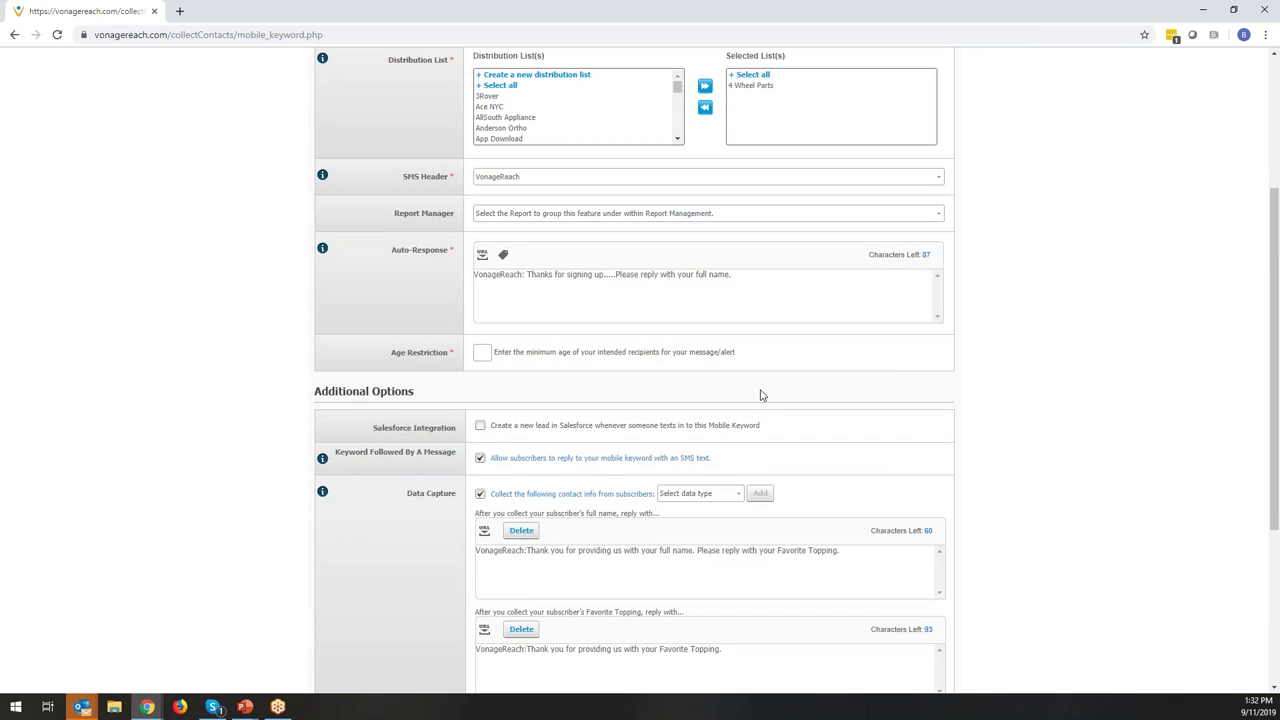
pyautogui.scroll(2, 760, 396)
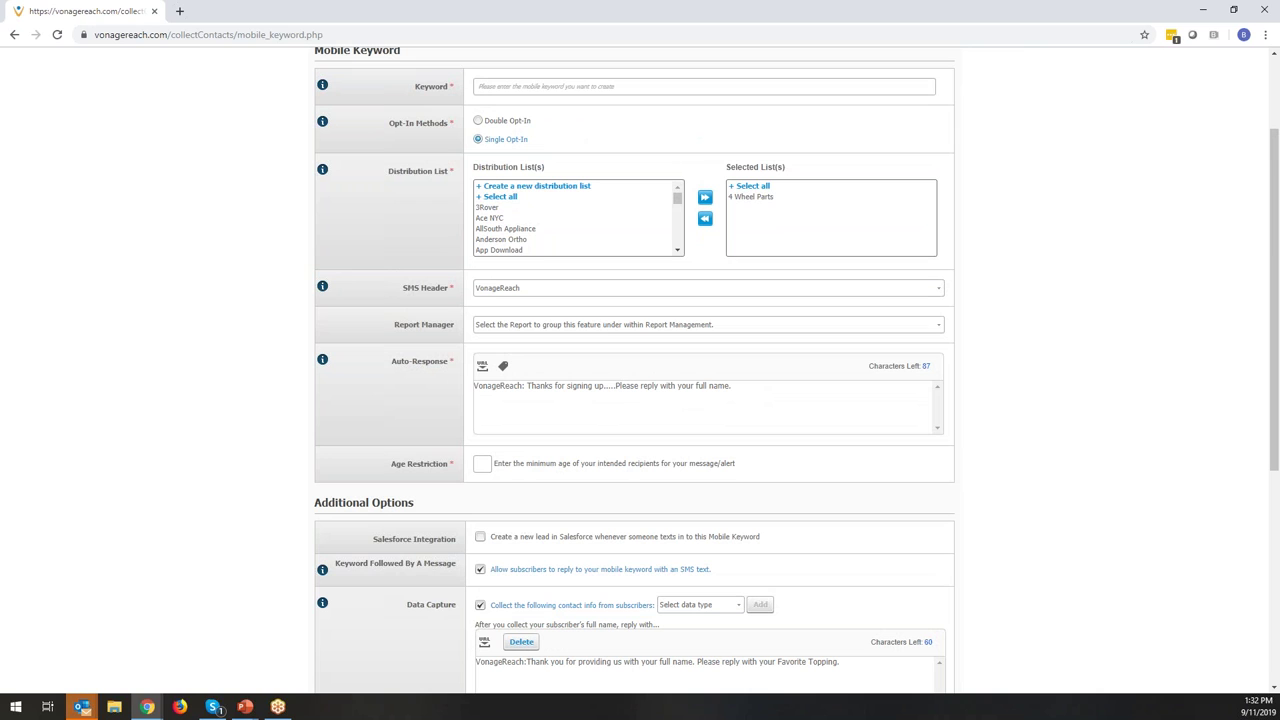
pyautogui.scroll(1, 746, 380)
pyautogui.scroll(-3, 569, 246)
pyautogui.scroll(-3, 610, 398)
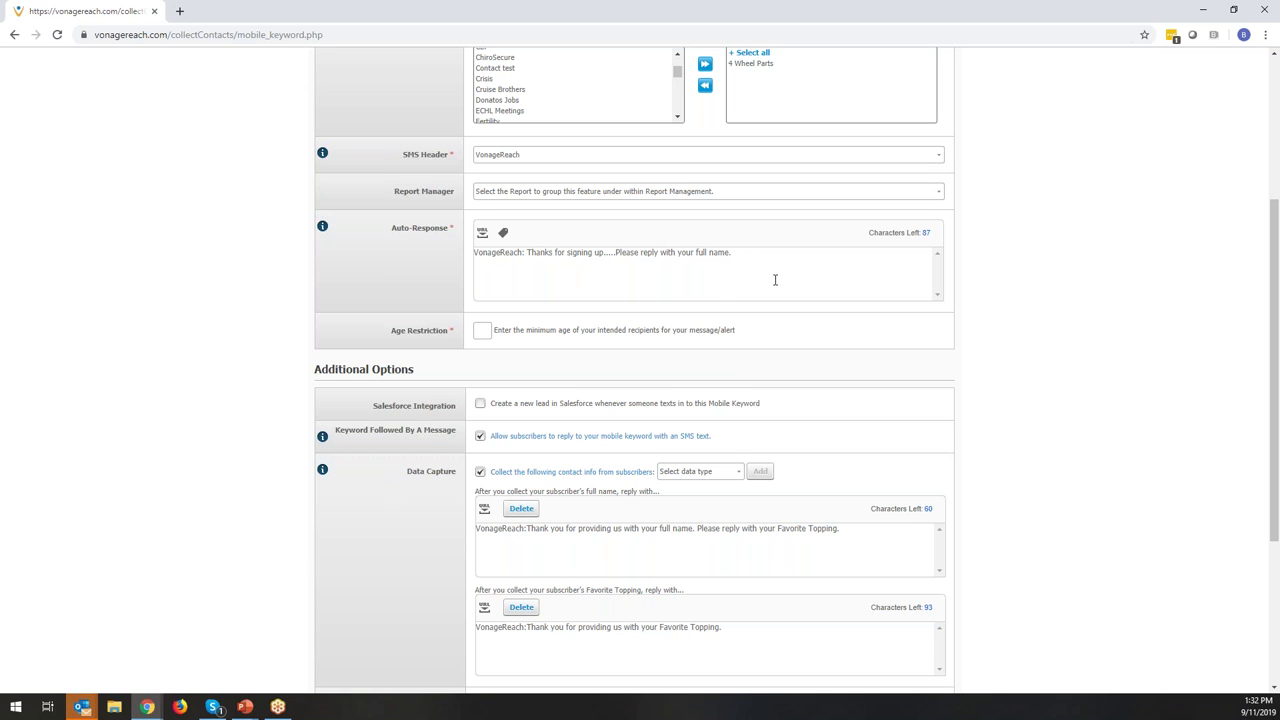
pyautogui.scroll(-2, 775, 283)
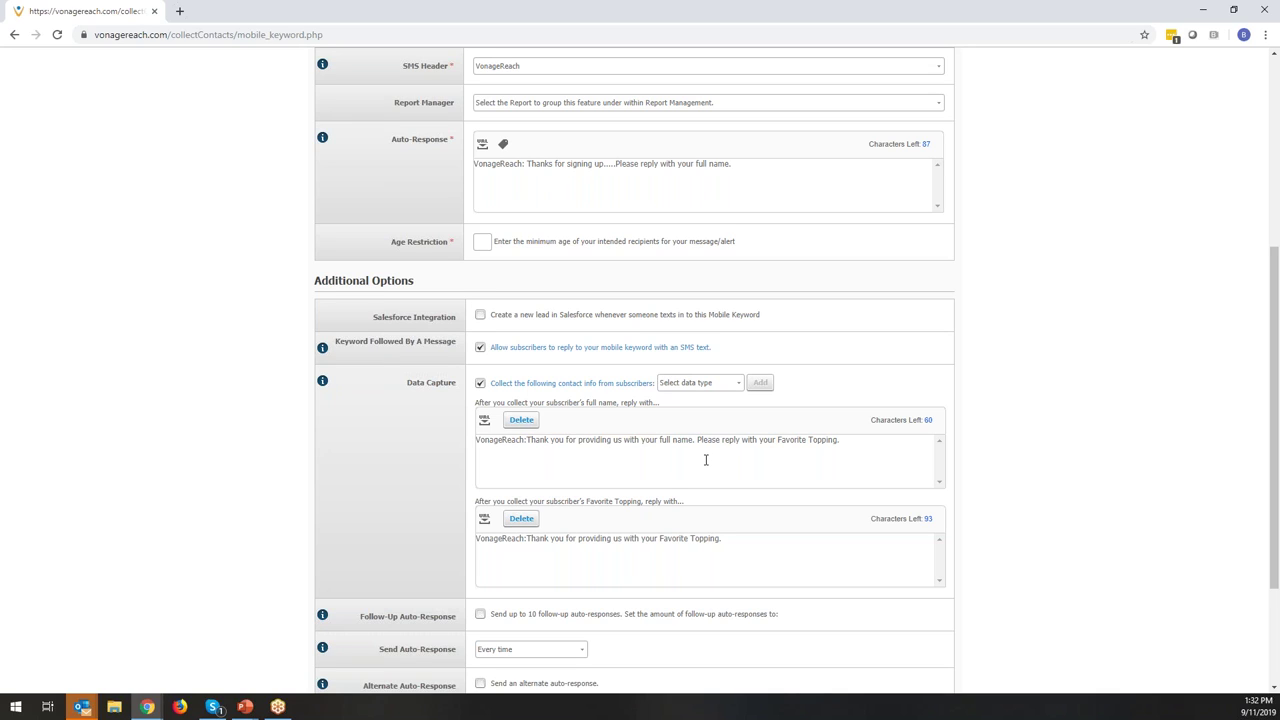
pyautogui.scroll(4, 874, 468)
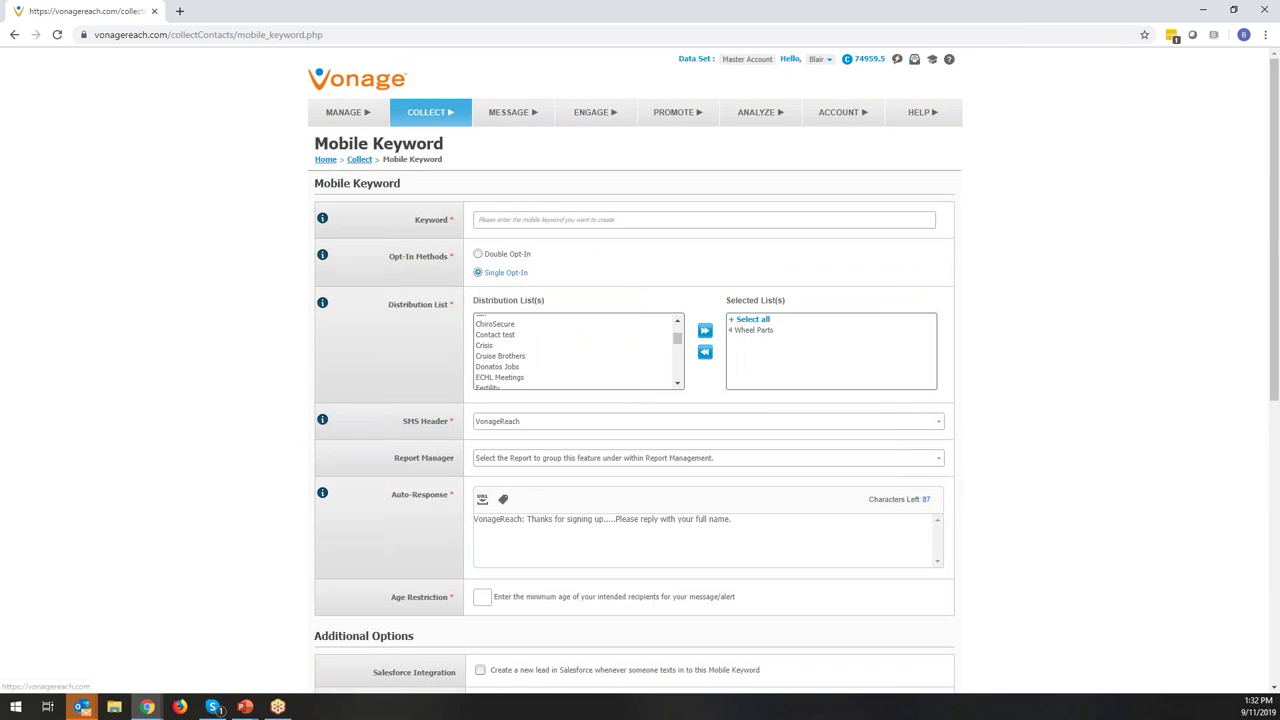
# Step: Return to the home page and open Collect Contacts to view the mobile keywords and online sign-up pages
pyautogui.click(380, 90)
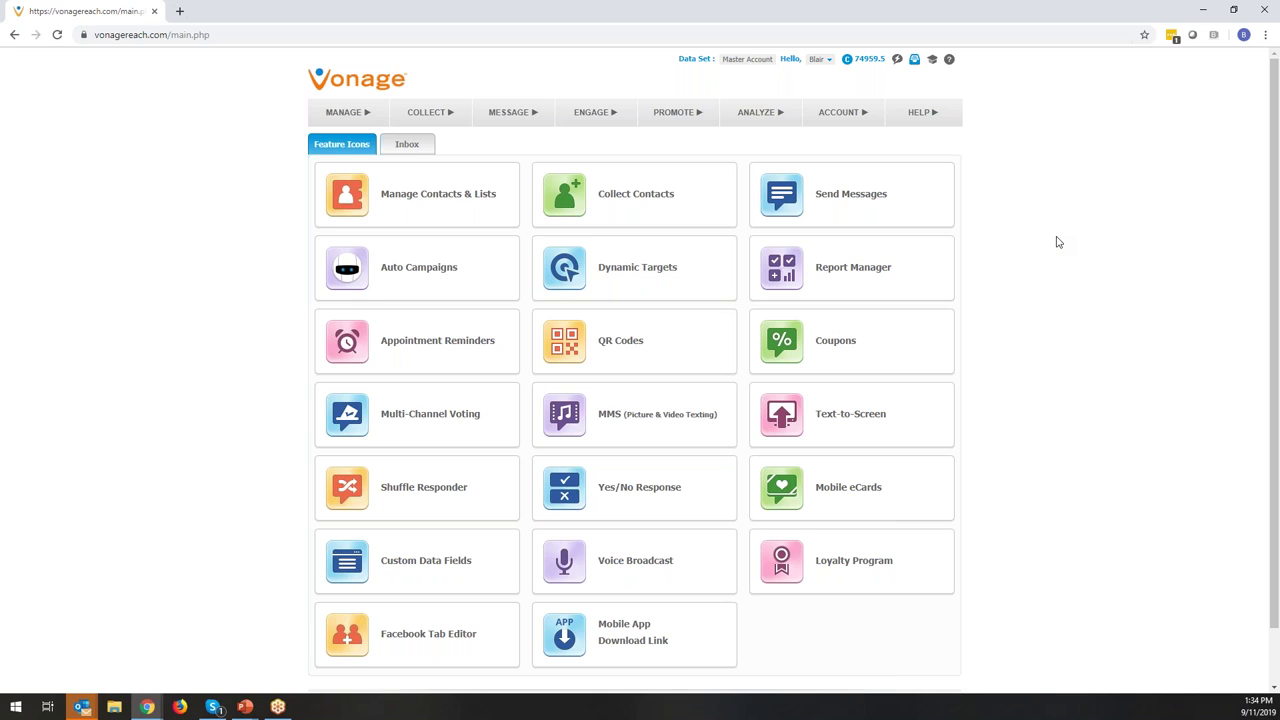
pyautogui.click(667, 189)
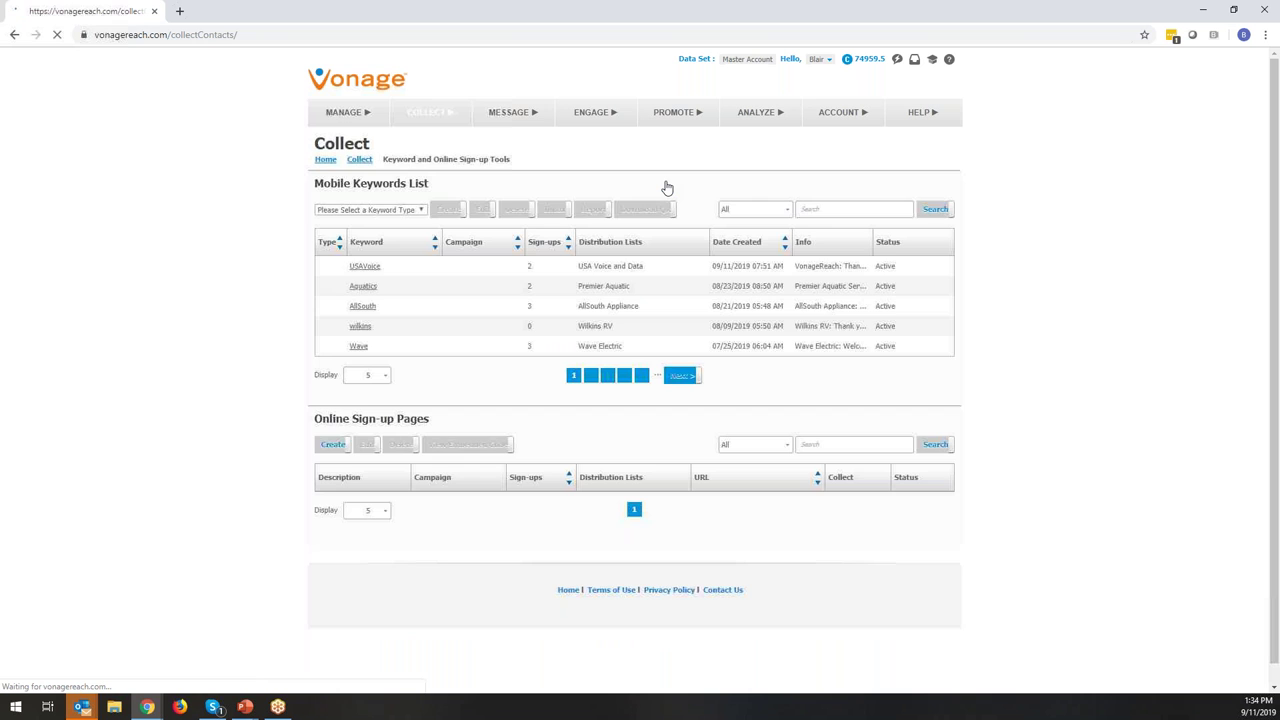
pyautogui.scroll(-1, 667, 189)
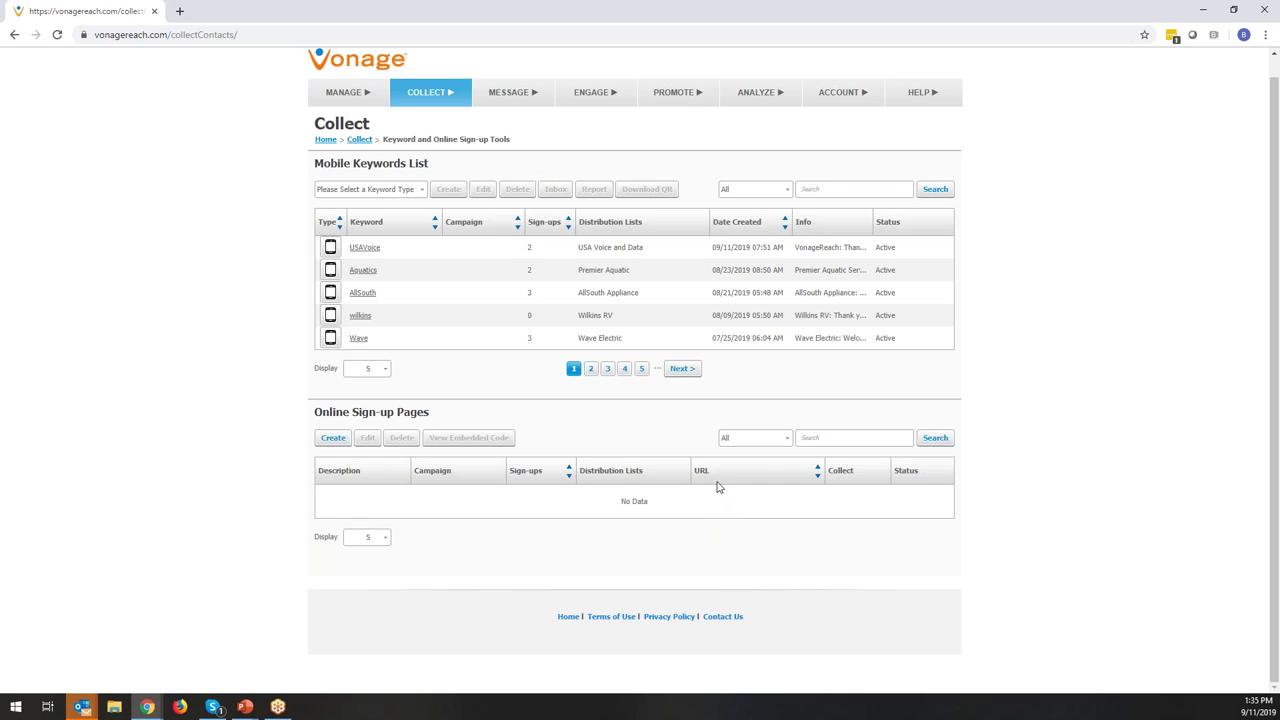
pyautogui.scroll(1, 1080, 463)
# Step: Go from the home page to Send Messages and enter "Taco Wednesday" as the message description
pyautogui.click(372, 92)
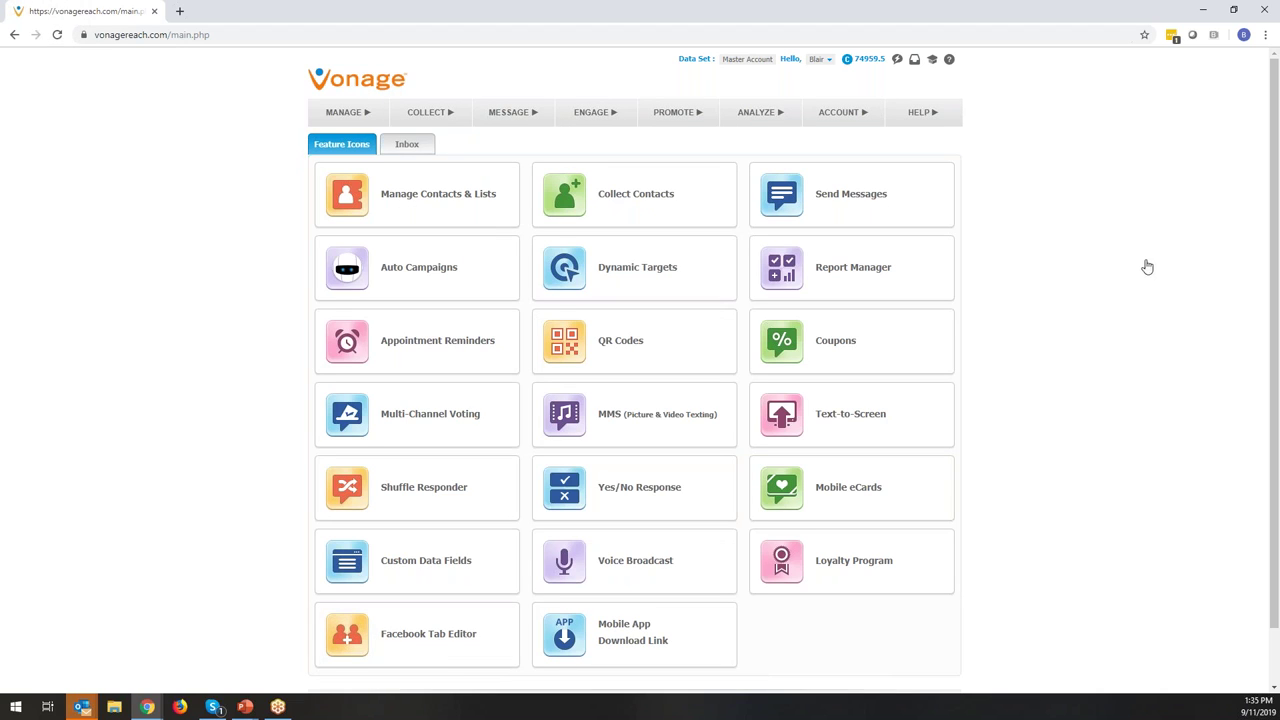
pyautogui.click(883, 190)
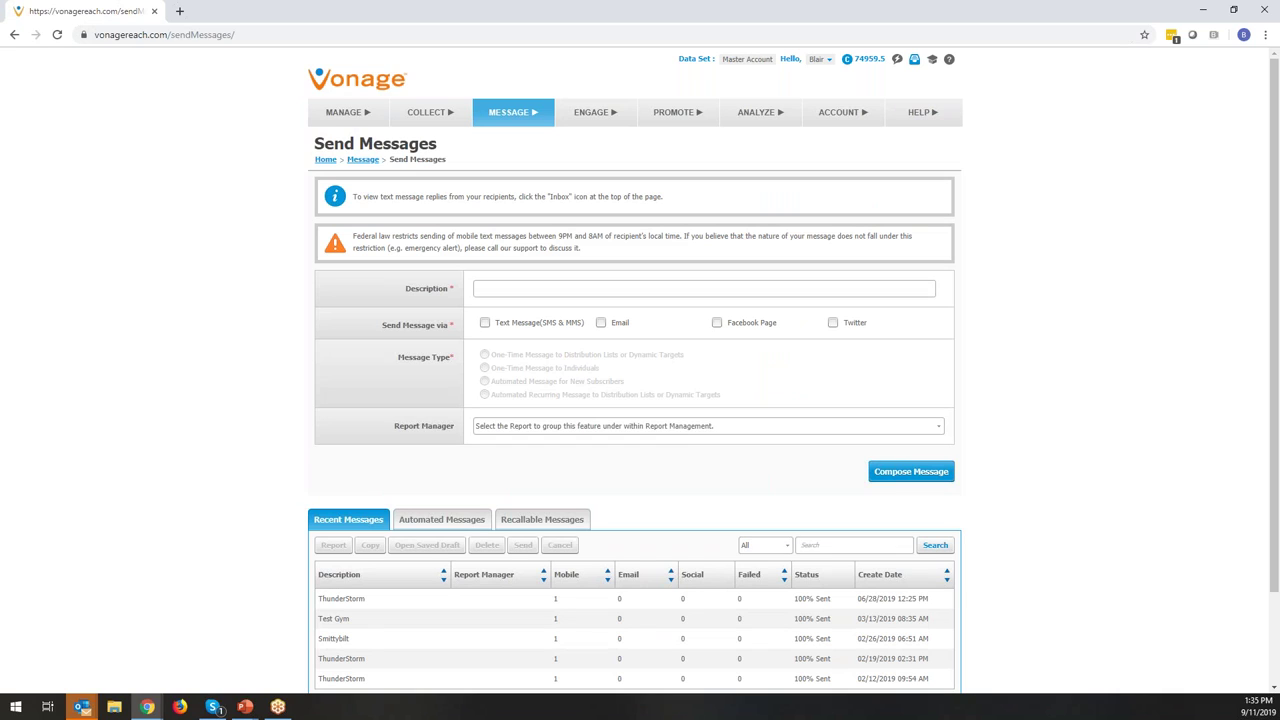
pyautogui.click(653, 287)
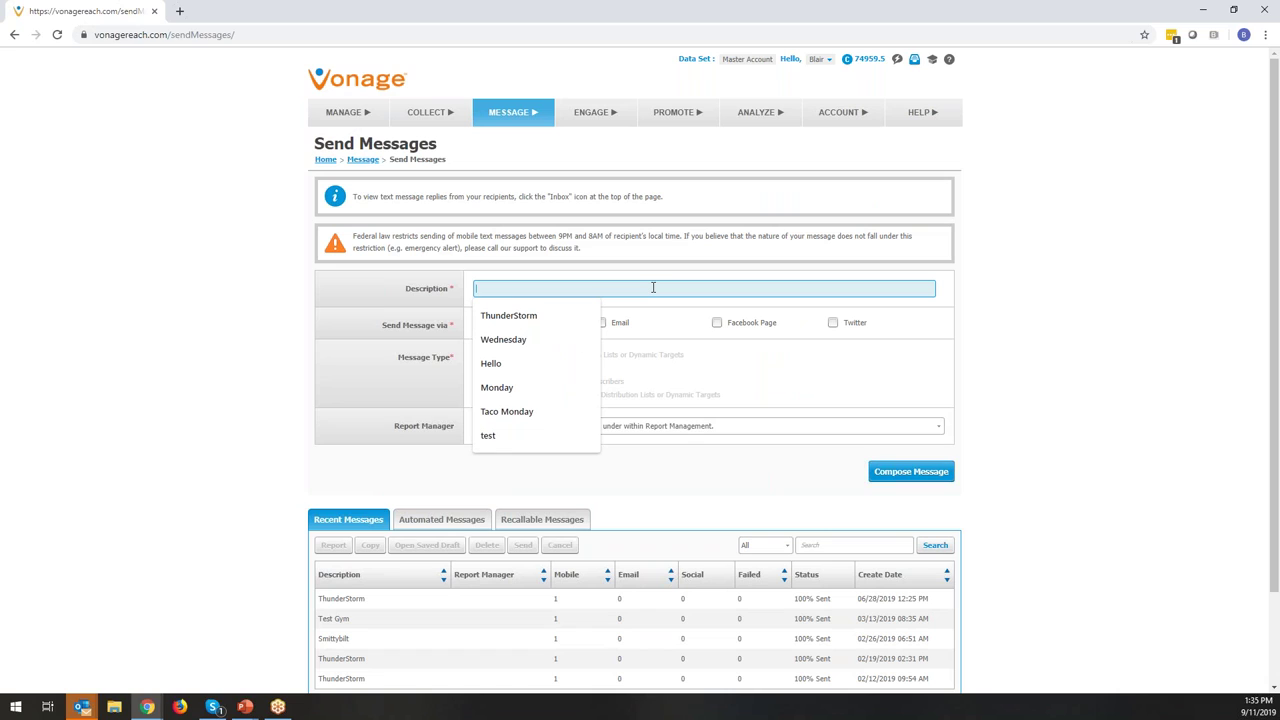
pyautogui.write('To')
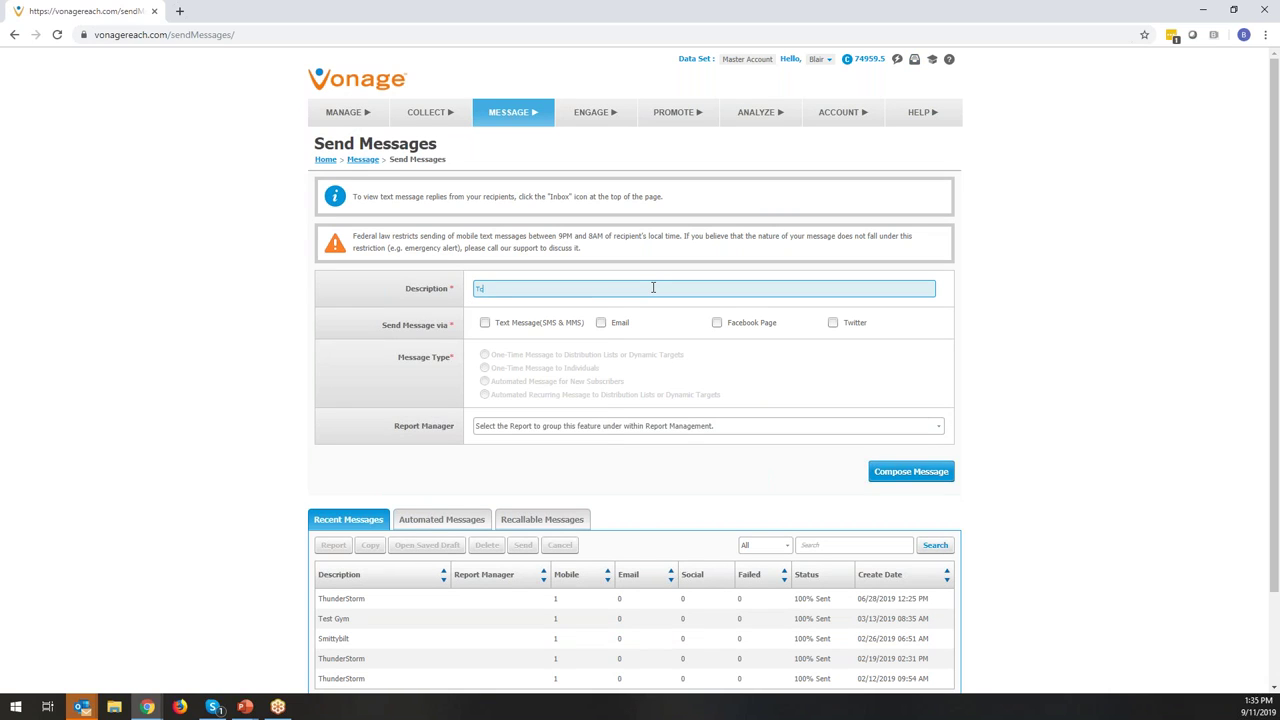
pyautogui.press('BackSpace')
pyautogui.press('BackSpace')
pyautogui.write('a')
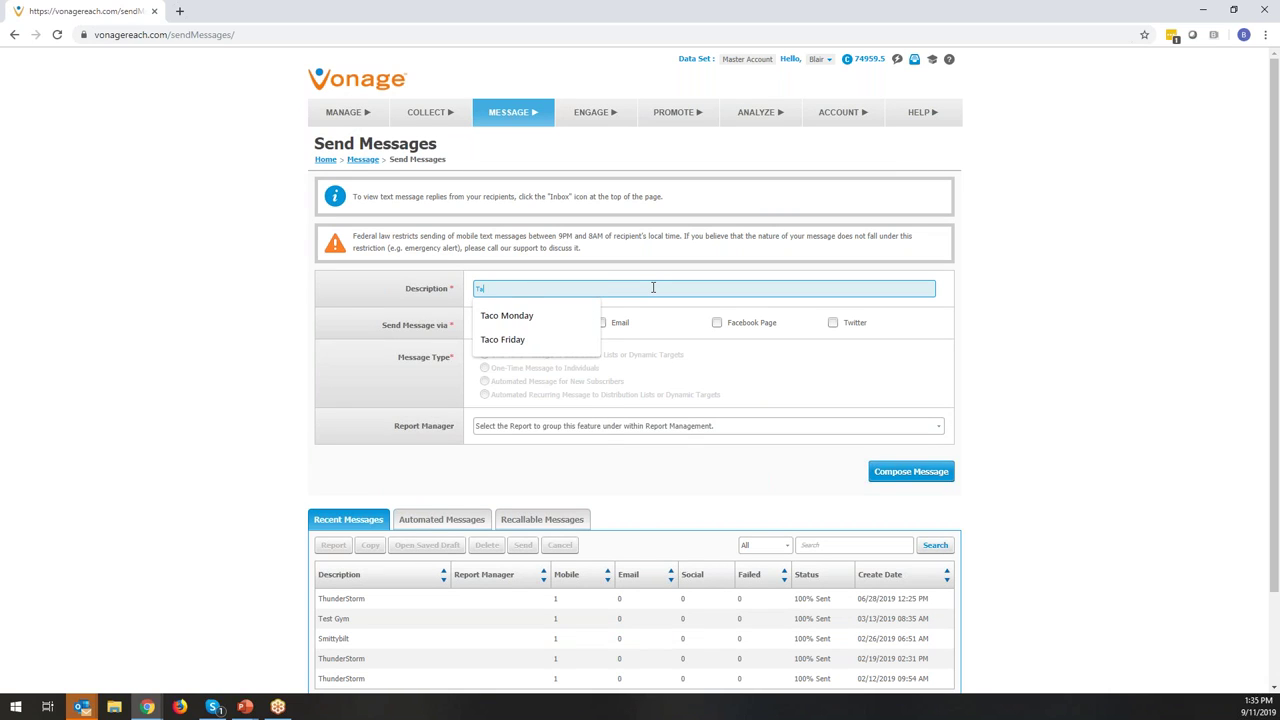
pyautogui.write('co Wednesday')
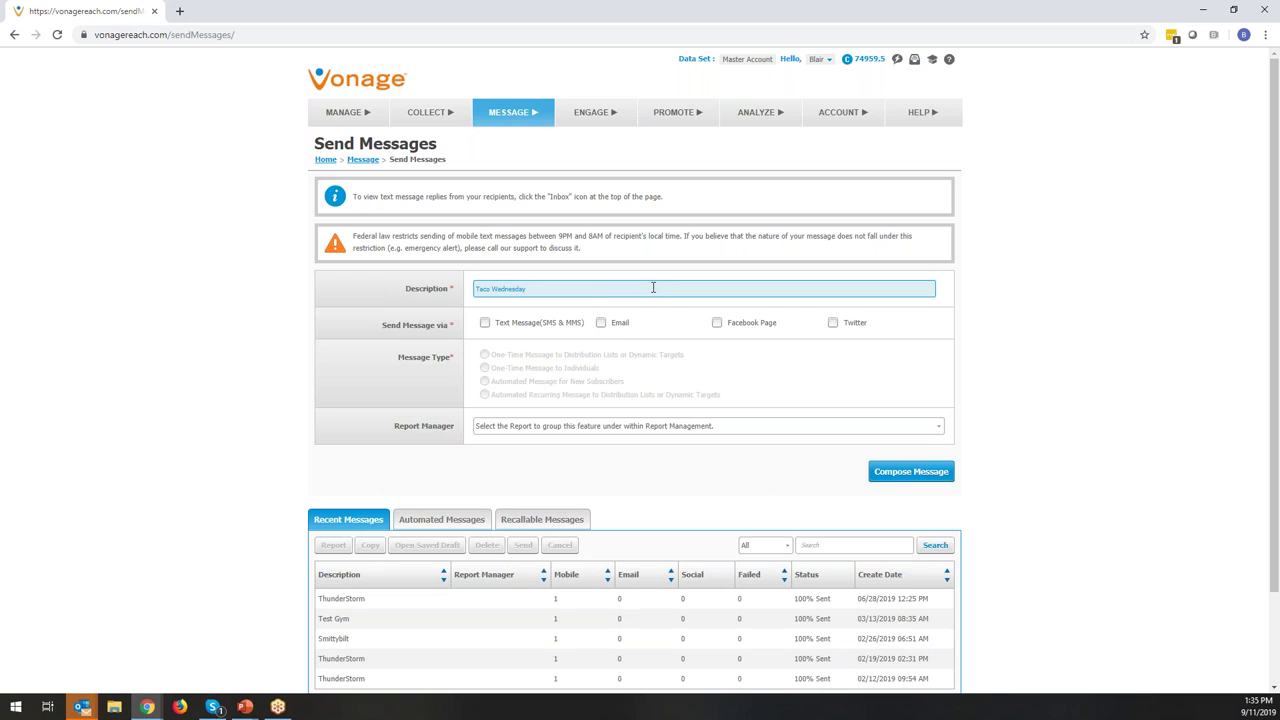
# Step: Set the message up as a one-time text message to distribution lists or dynamic targets and proceed to composing it
pyautogui.click(484, 323)
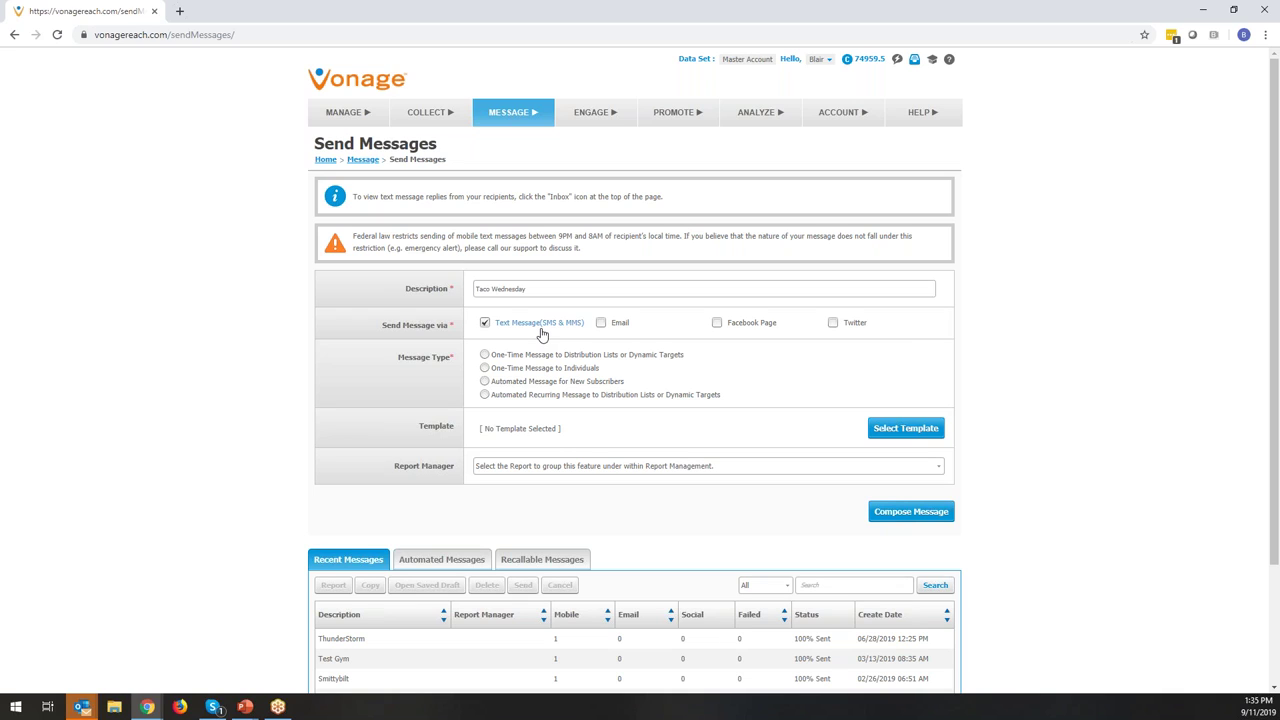
pyautogui.click(484, 354)
pyautogui.scroll(-1, 593, 457)
pyautogui.scroll(-2, 593, 457)
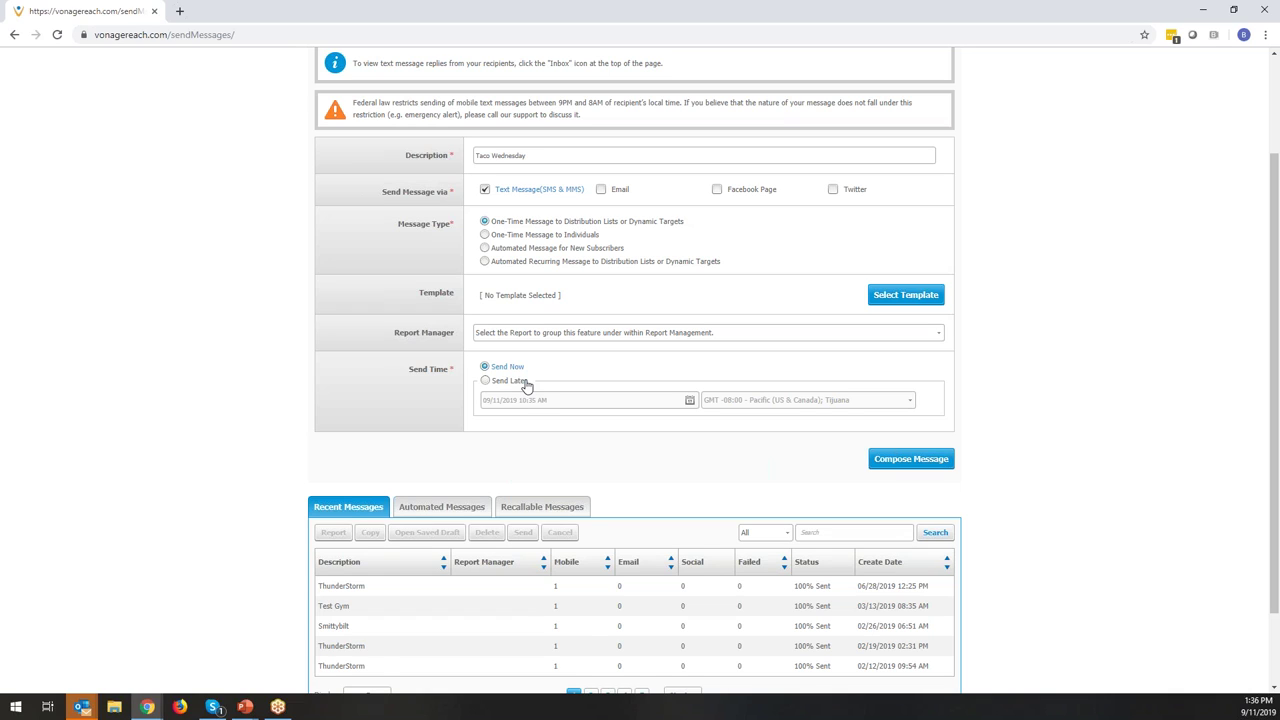
pyautogui.click(908, 460)
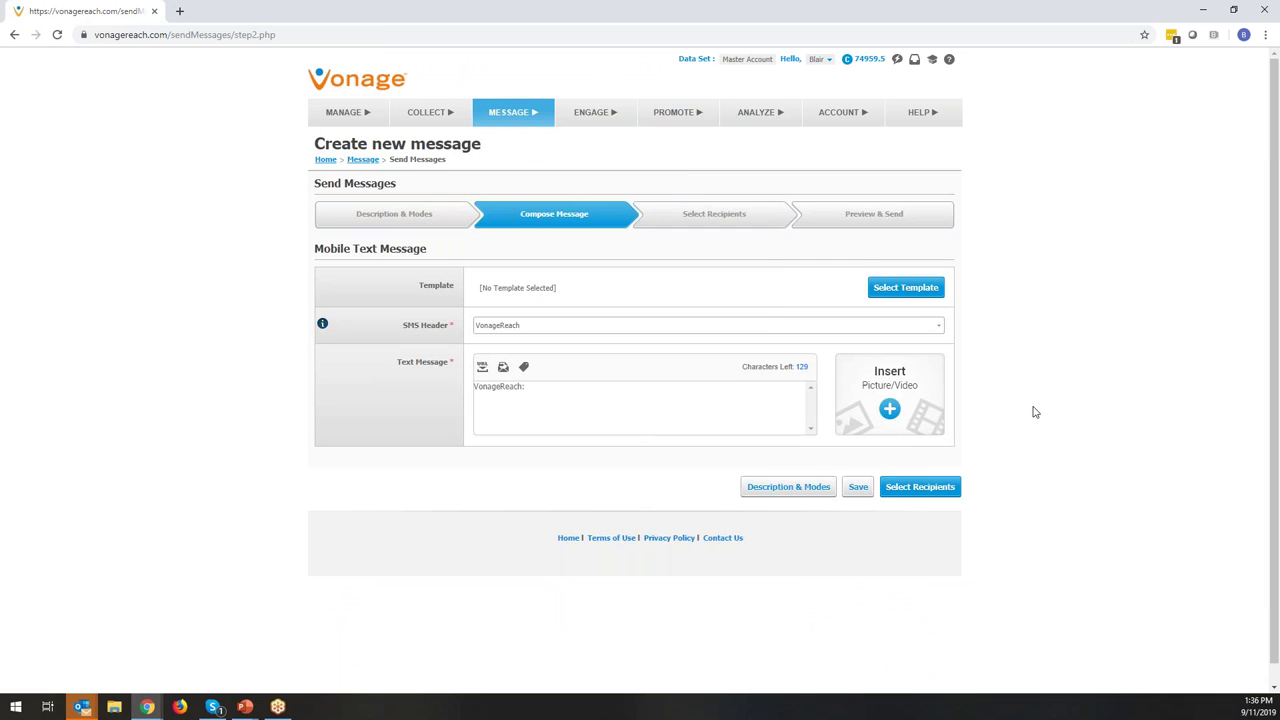
# Step: Keep VonageReach as the SMS header and insert the First Name mail merge field into the text message
pyautogui.click(502, 329)
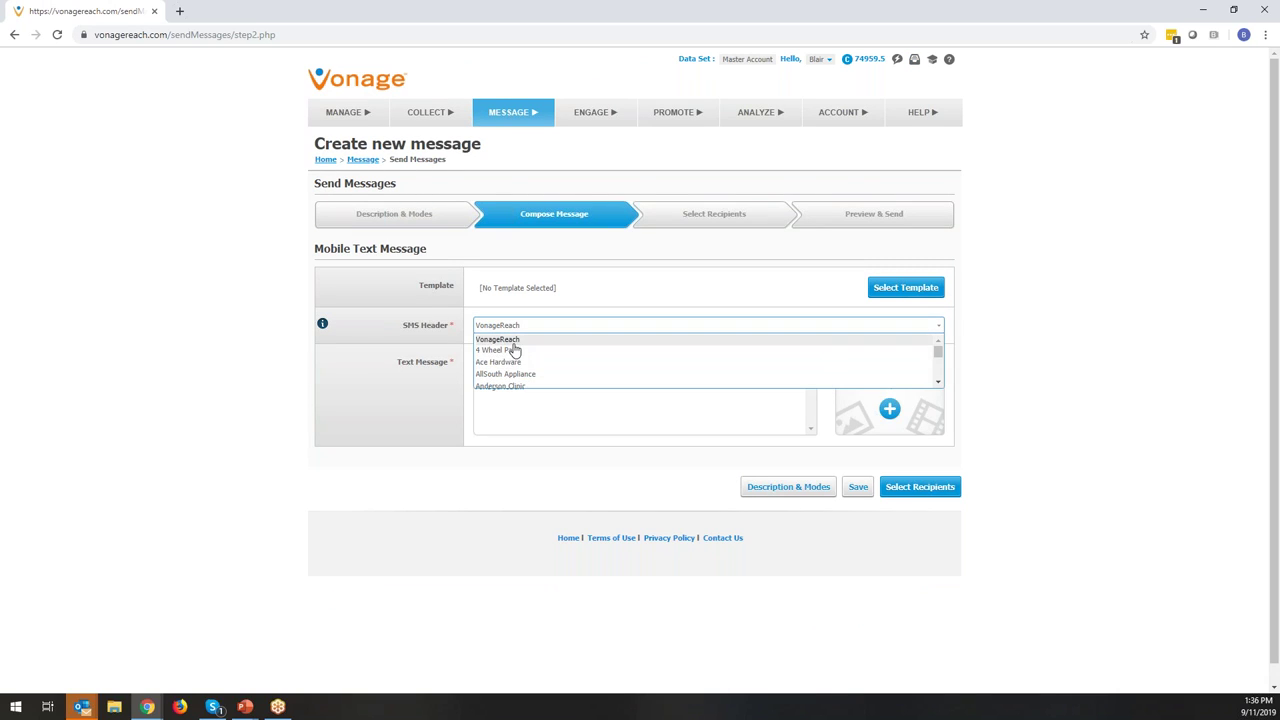
pyautogui.click(631, 409)
pyautogui.click(534, 386)
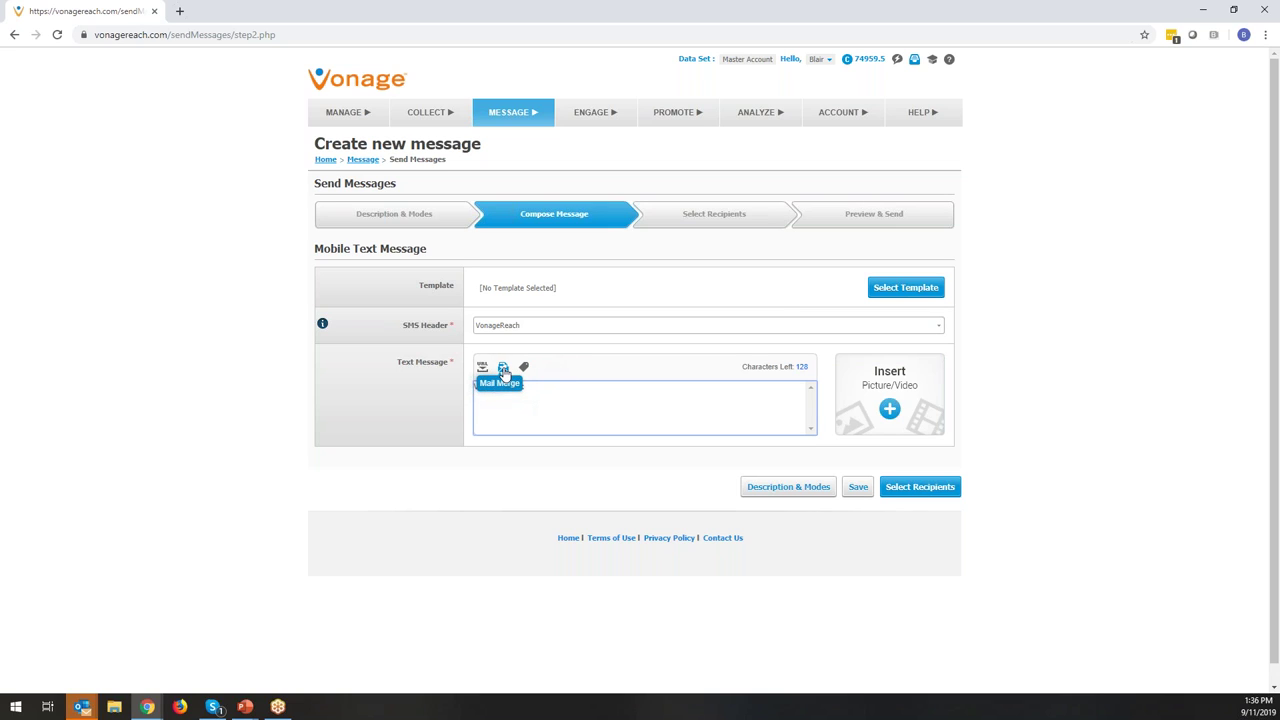
pyautogui.click(504, 369)
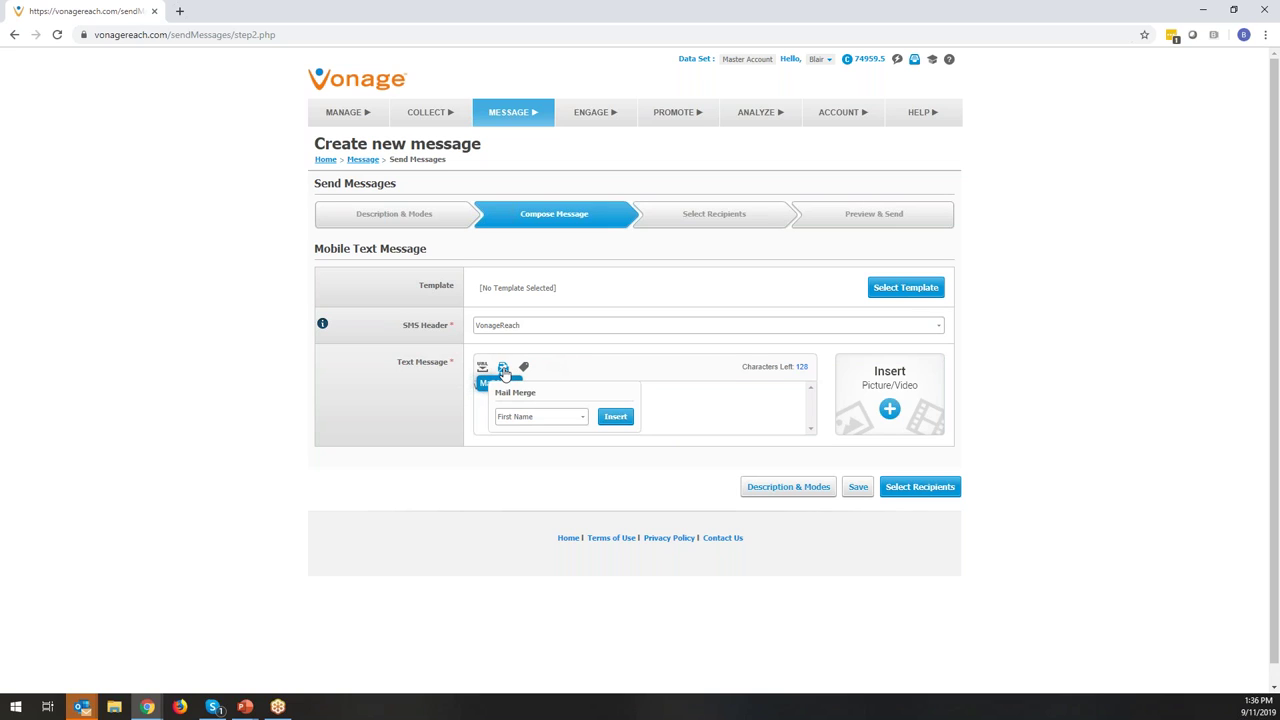
pyautogui.click(614, 417)
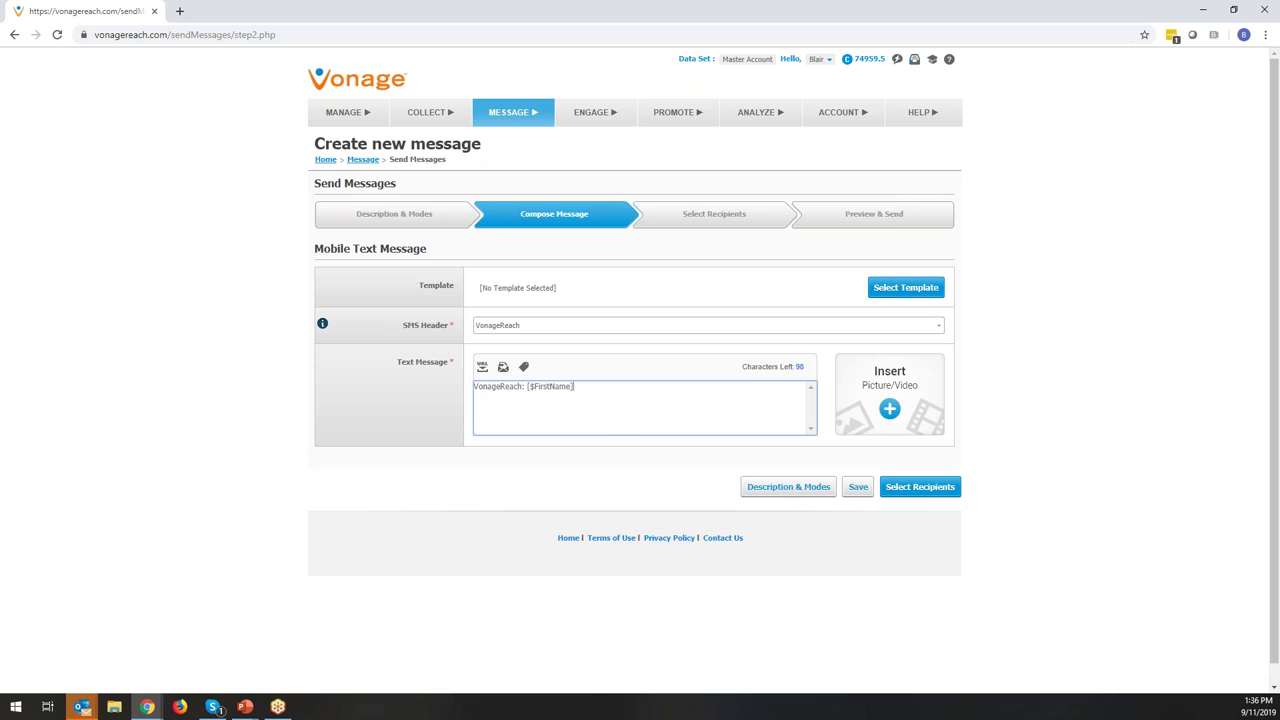
# Step: Look through the mail merge fields available for the text message without inserting another one
pyautogui.click(503, 367)
pyautogui.click(517, 420)
pyautogui.scroll(-3, 527, 460)
pyautogui.scroll(5, 527, 463)
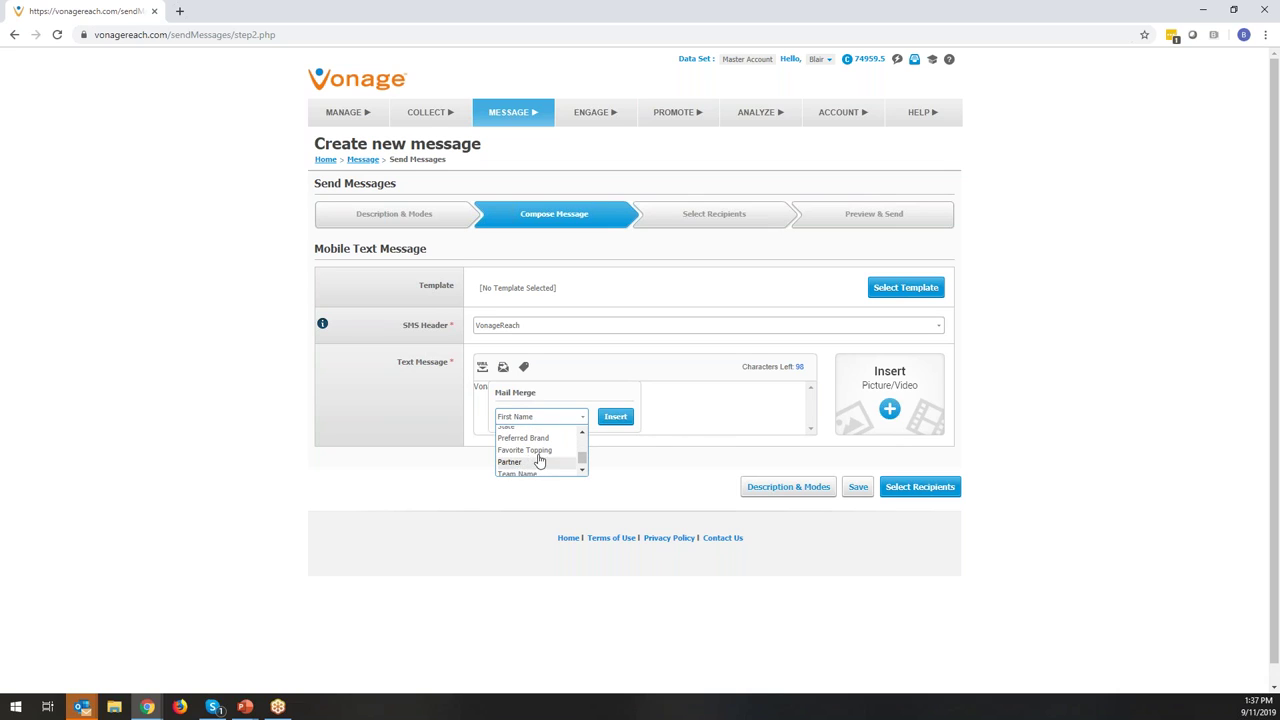
pyautogui.click(699, 410)
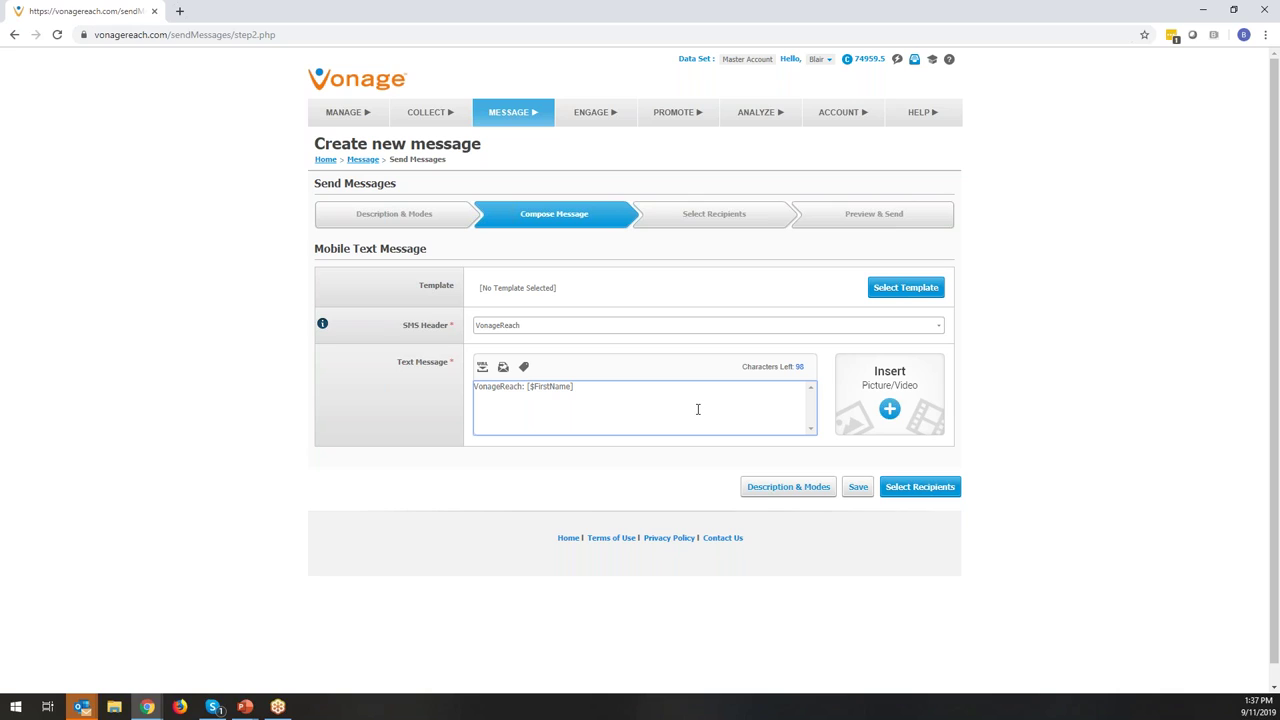
# Step: Write ", don't forget it's taco wed..." after the first name field in the text message
pyautogui.write("don't ")
pyautogui.write('fog')
pyautogui.write('get')
pyautogui.write("it's taco we")
pyautogui.write('d')
pyautogui.write('...')
pyautogui.click(483, 369)
pyautogui.click(578, 415)
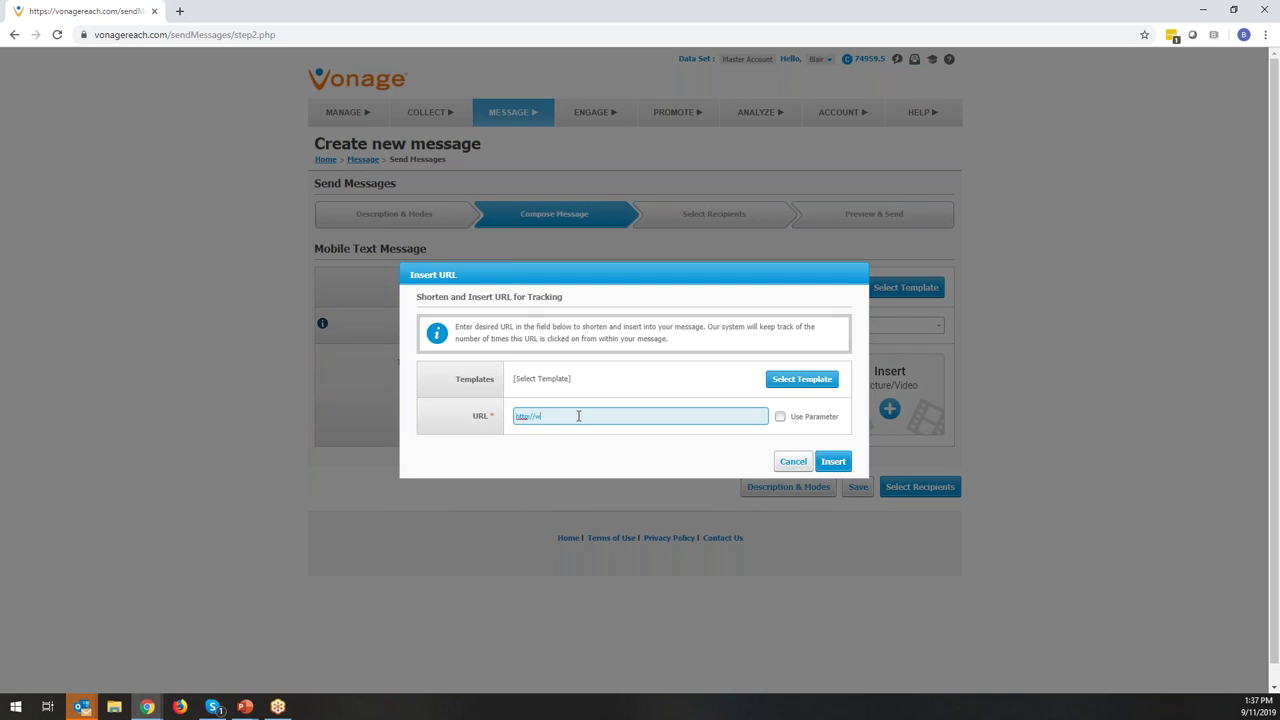
pyautogui.write('www.google.com/search?q=vonage')
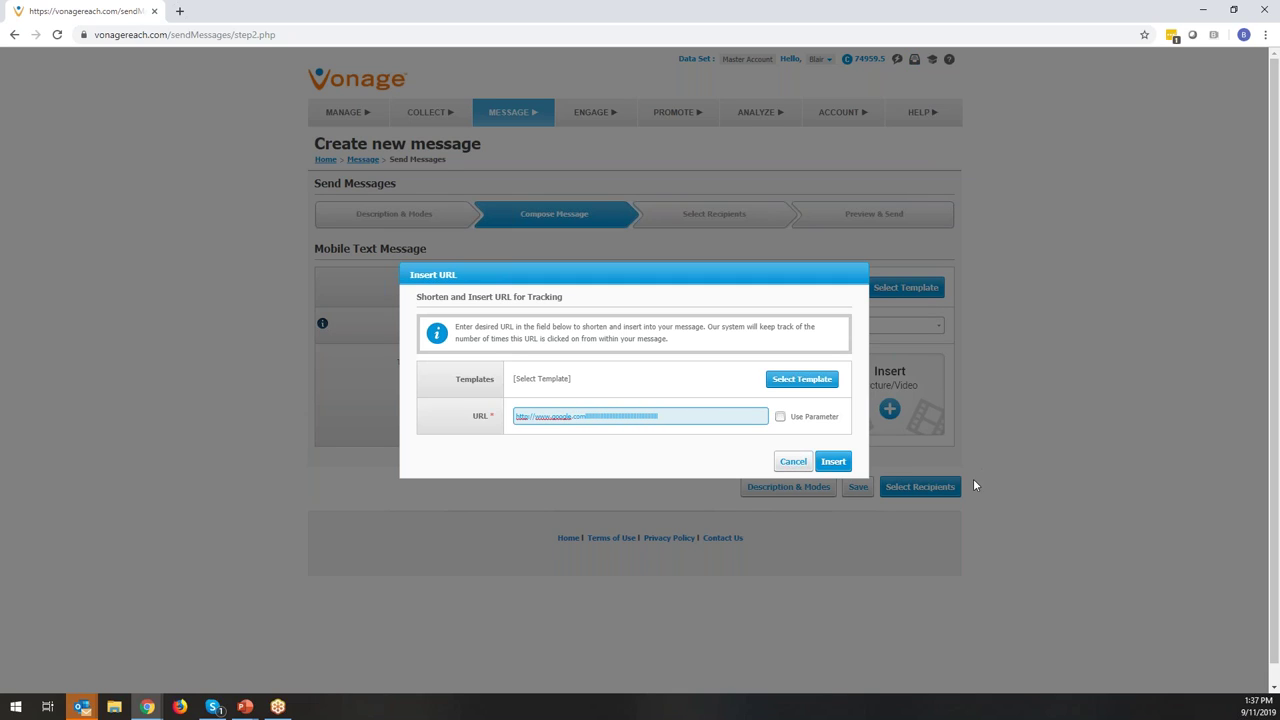
pyautogui.click(845, 461)
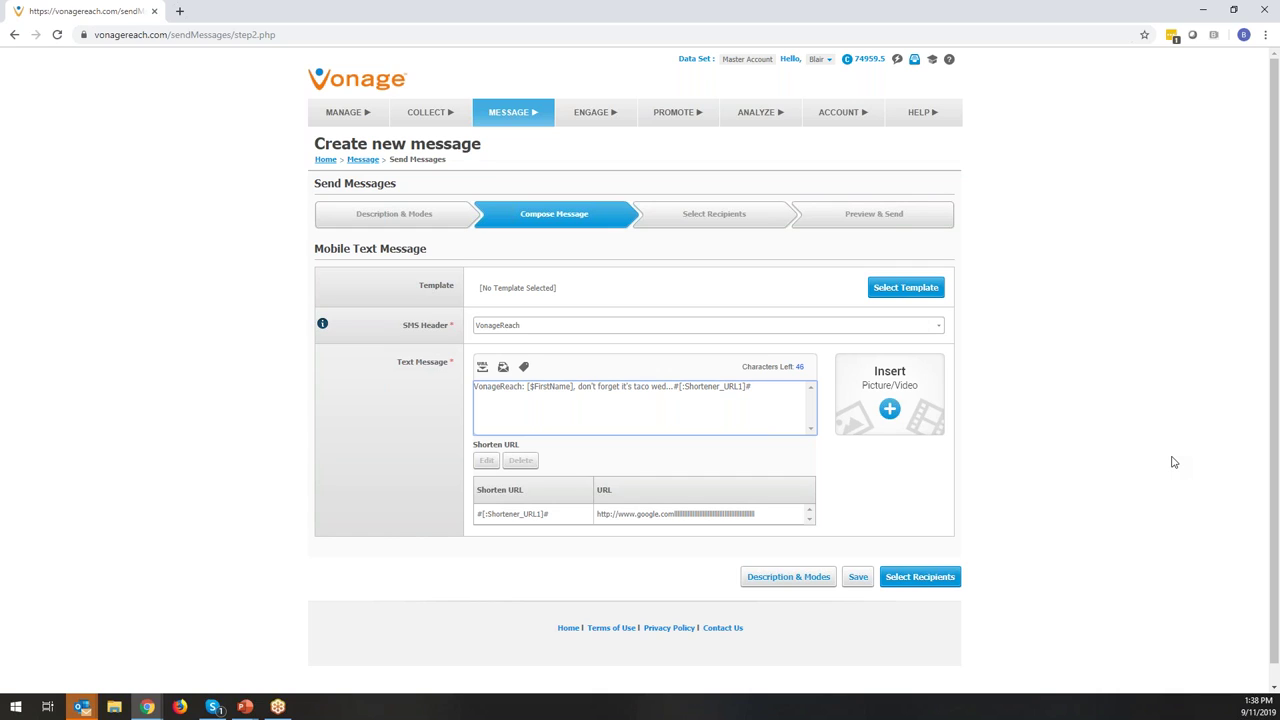
# Step: Proceed to recipient selection and add the 4 Wheel Parts, Anderson Ortho and Baker Roofing lists as recipients
pyautogui.click(932, 587)
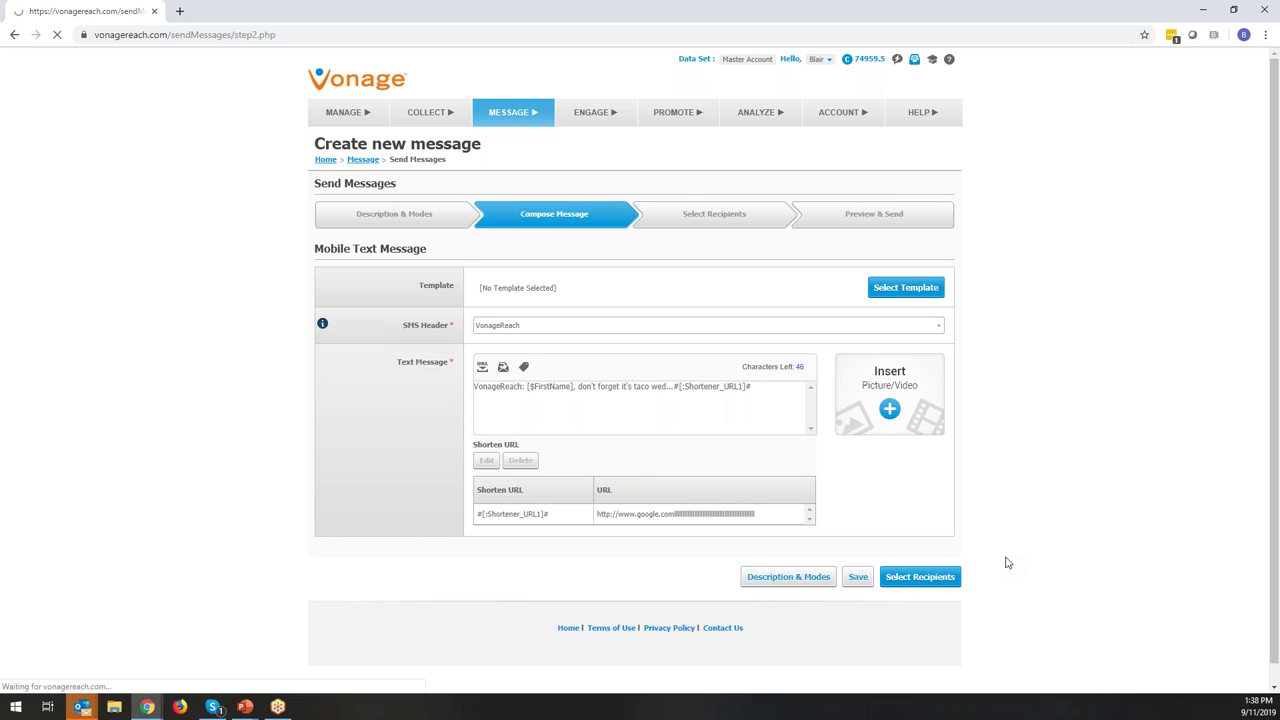
pyautogui.click(537, 307)
pyautogui.click(697, 363)
pyautogui.click(535, 330)
pyautogui.click(697, 363)
pyautogui.click(537, 340)
pyautogui.click(697, 363)
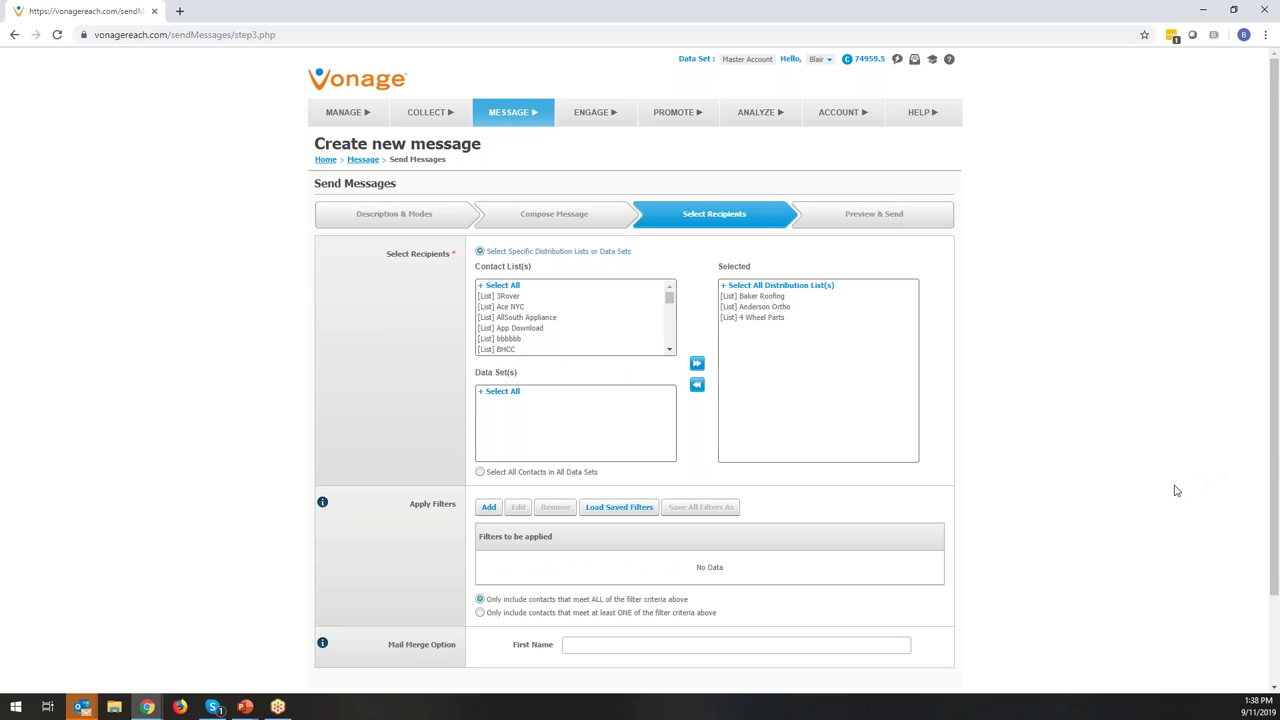
# Step: Proceed to the message's preview and send stage, skipping the substitute word for the first name merge field
pyautogui.scroll(-2, 1176, 490)
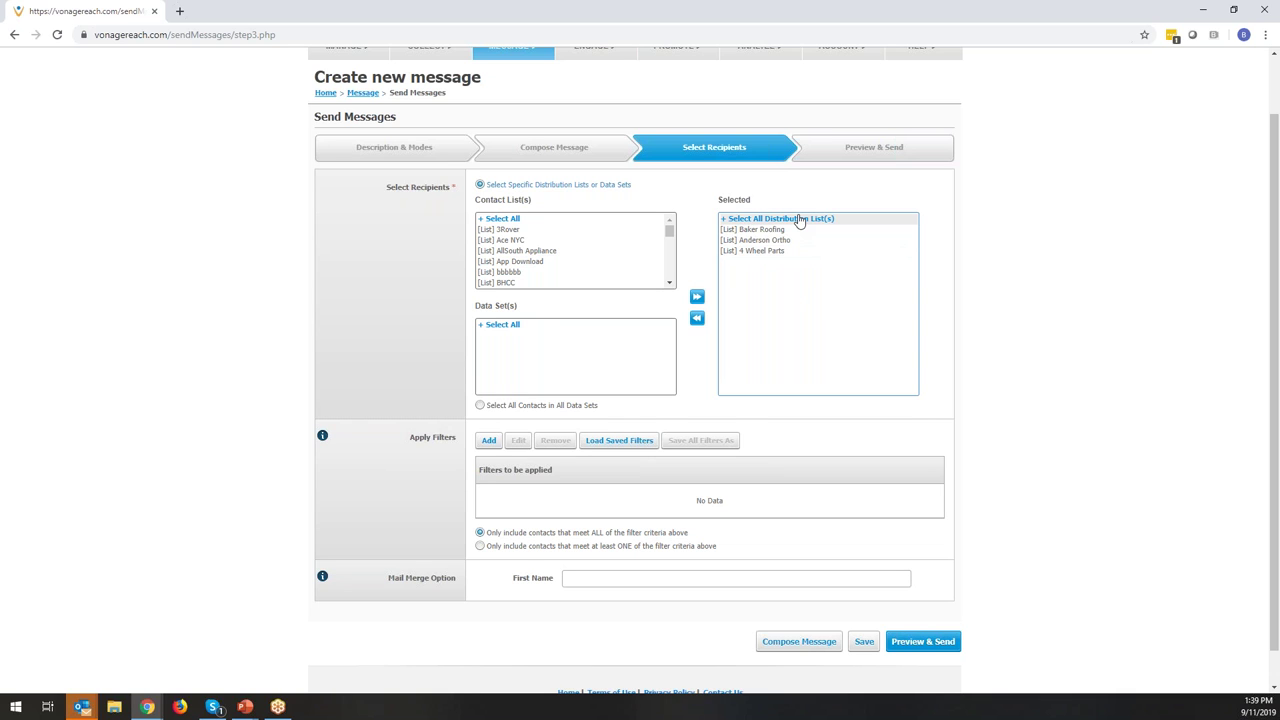
pyautogui.scroll(-1, 1115, 606)
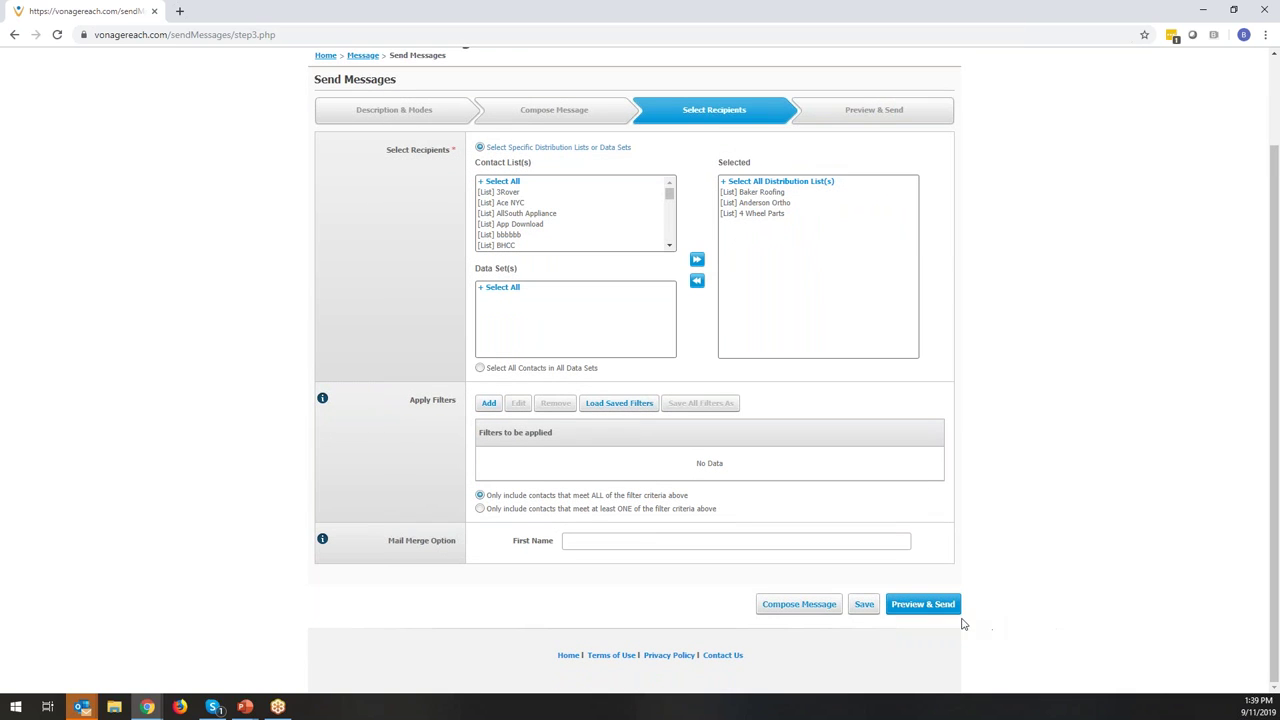
pyautogui.click(947, 610)
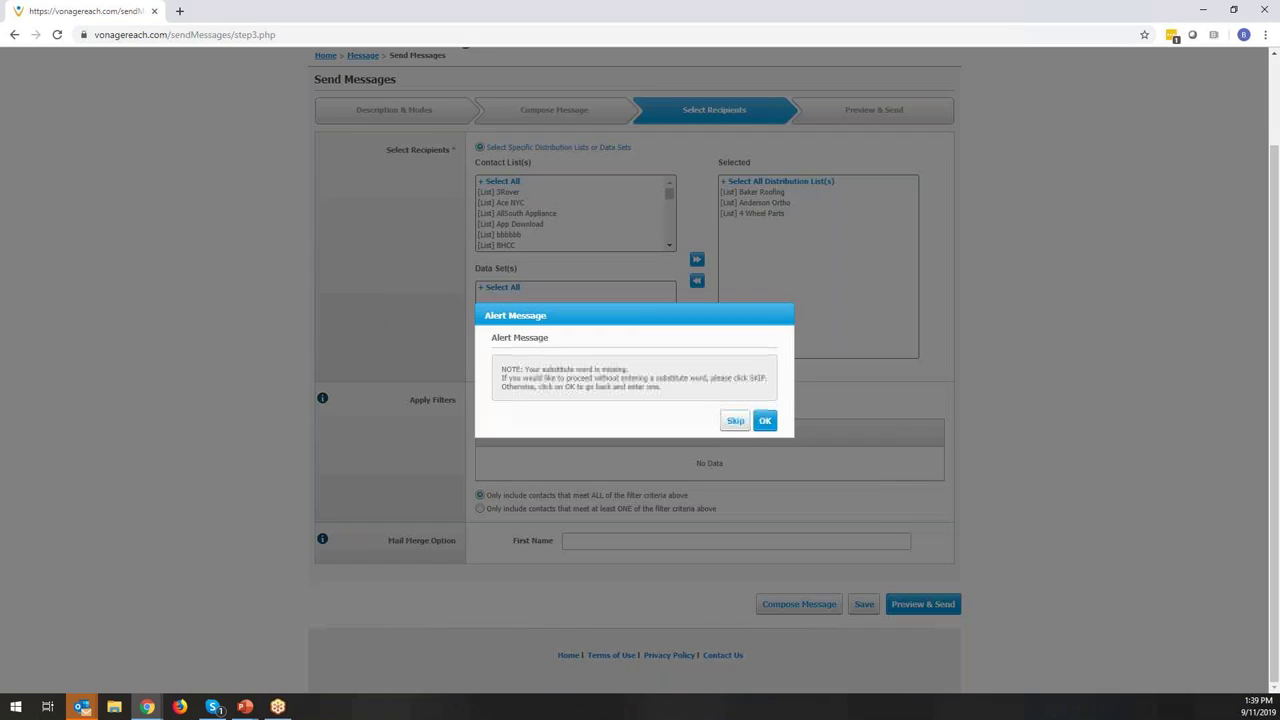
pyautogui.click(733, 424)
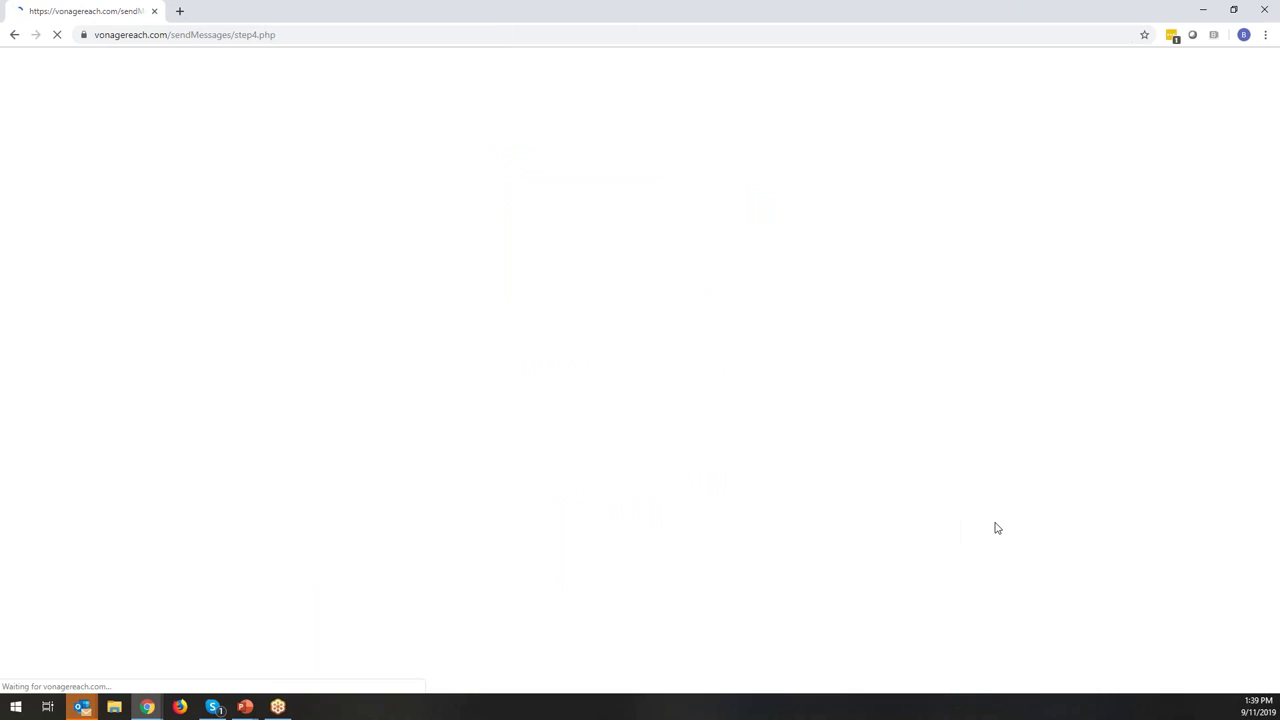
# Step: Review the send summary and text message preview, highlighting the "Txt STOP to OptOut" line
pyautogui.scroll(-1, 430, 366)
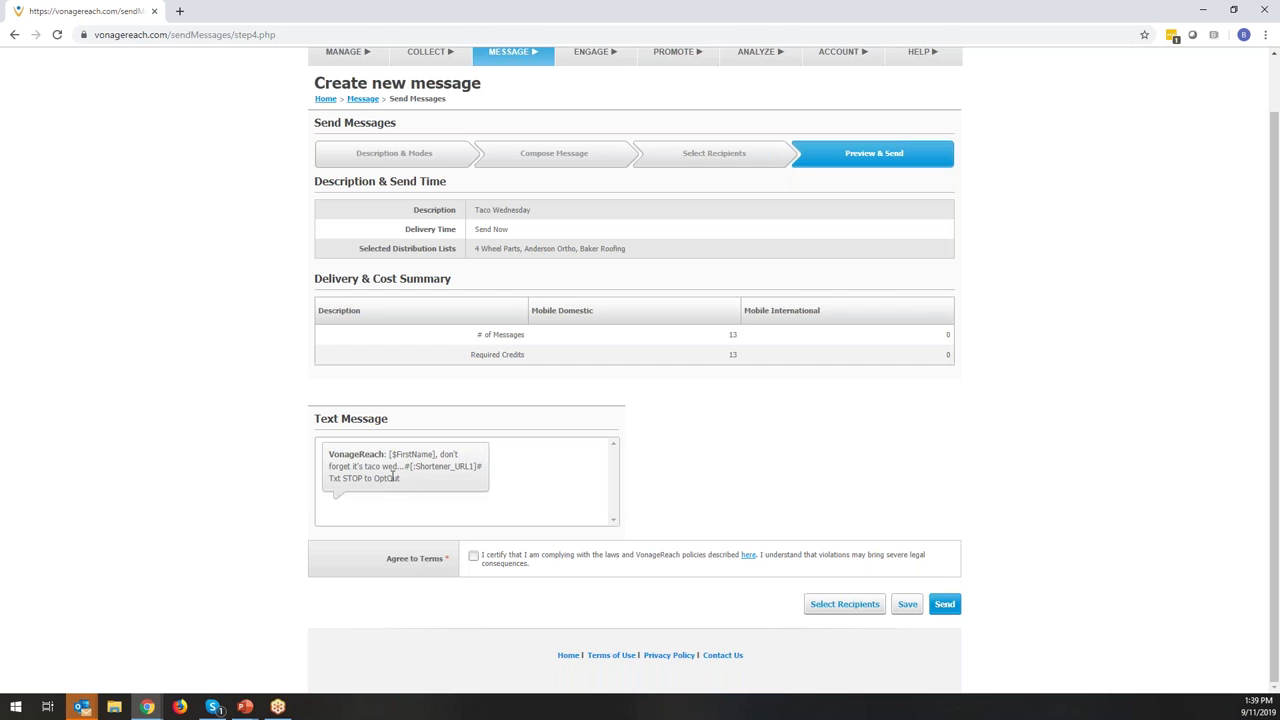
pyautogui.moveTo(403, 480); pyautogui.dragTo(328, 478)
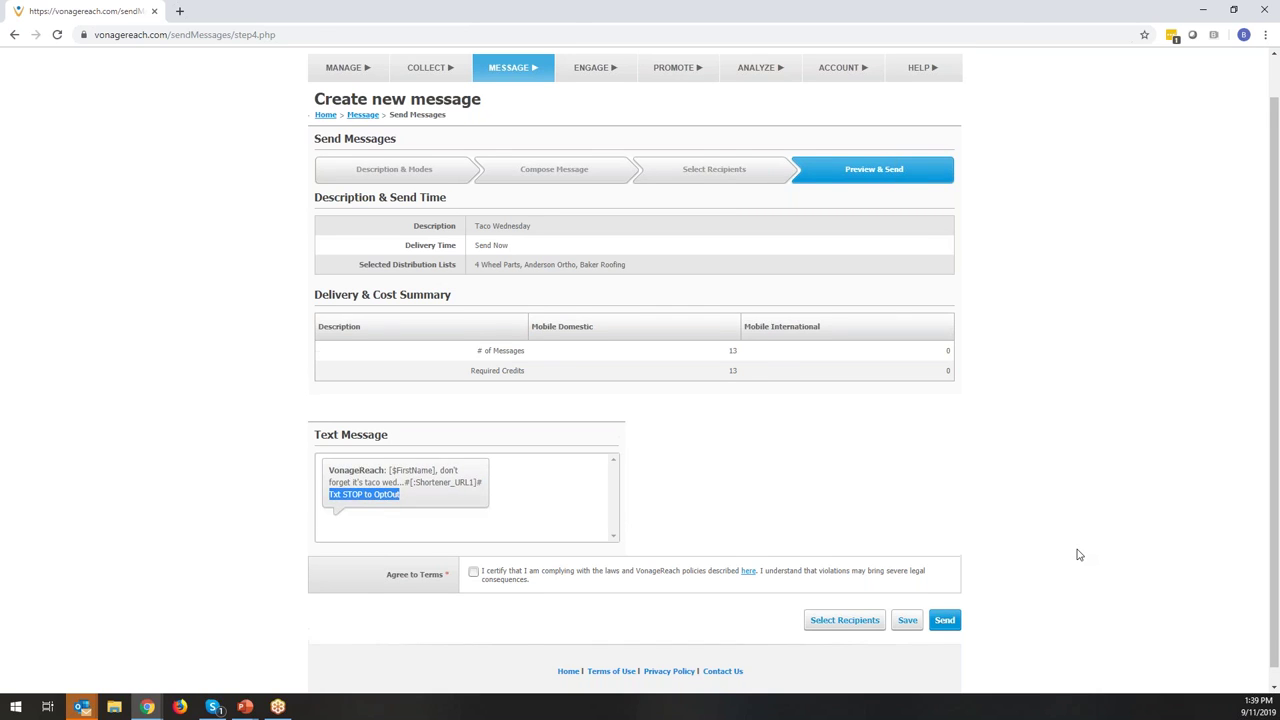
pyautogui.click(1077, 554)
pyautogui.scroll(1, 1060, 420)
# Step: Return to the home page and open the Voice Broadcast feature to view its setup form
pyautogui.click(385, 88)
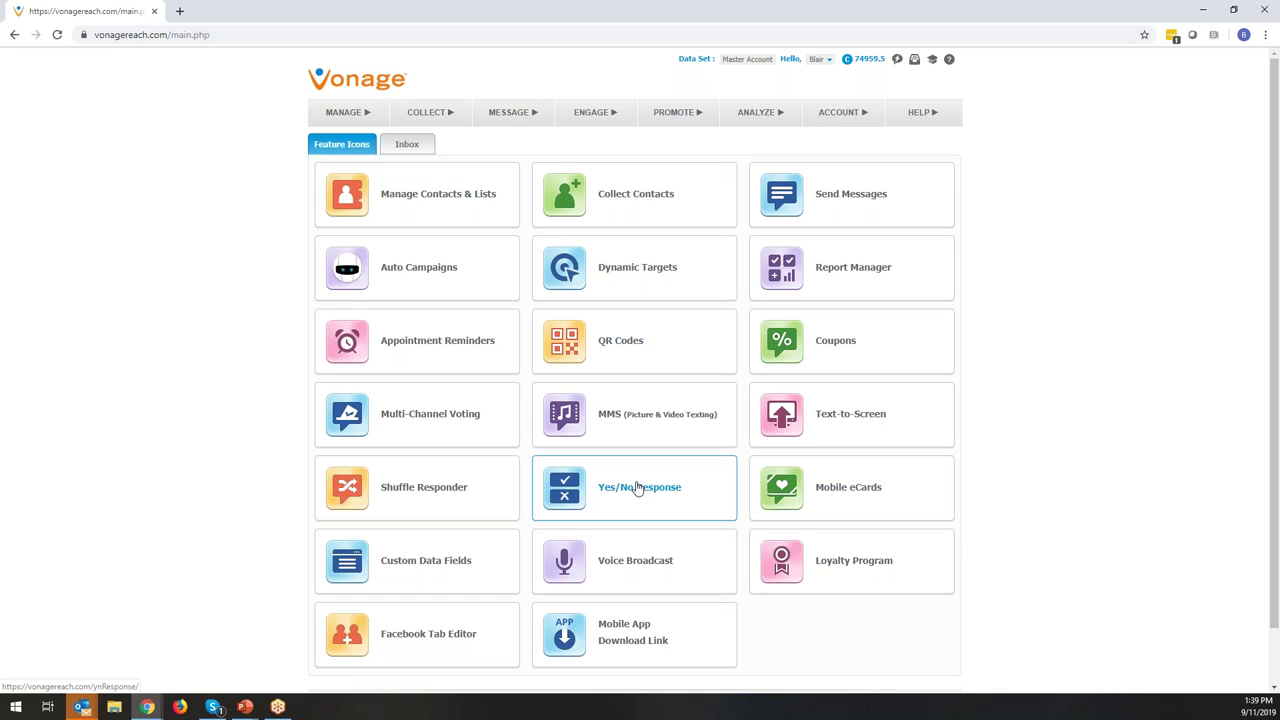
pyautogui.click(642, 565)
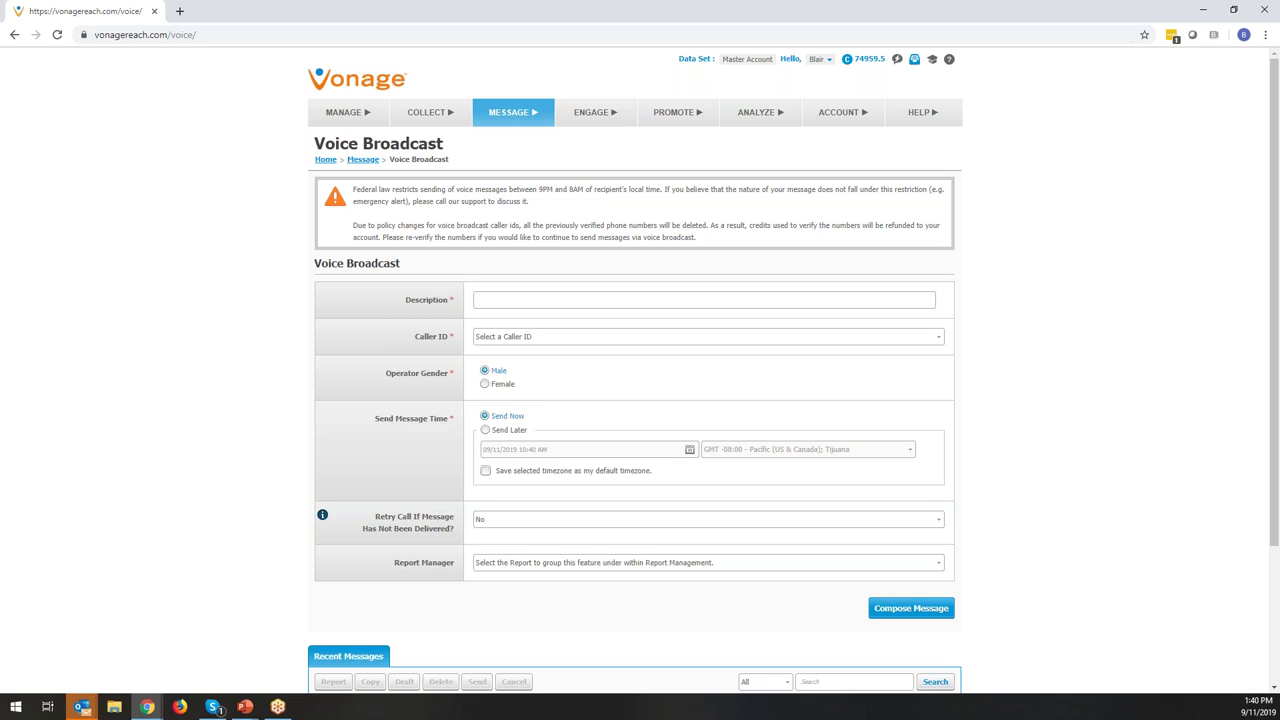
# Step: Return to the home page and open the creation form of the Yes/No Response feature
pyautogui.click(383, 78)
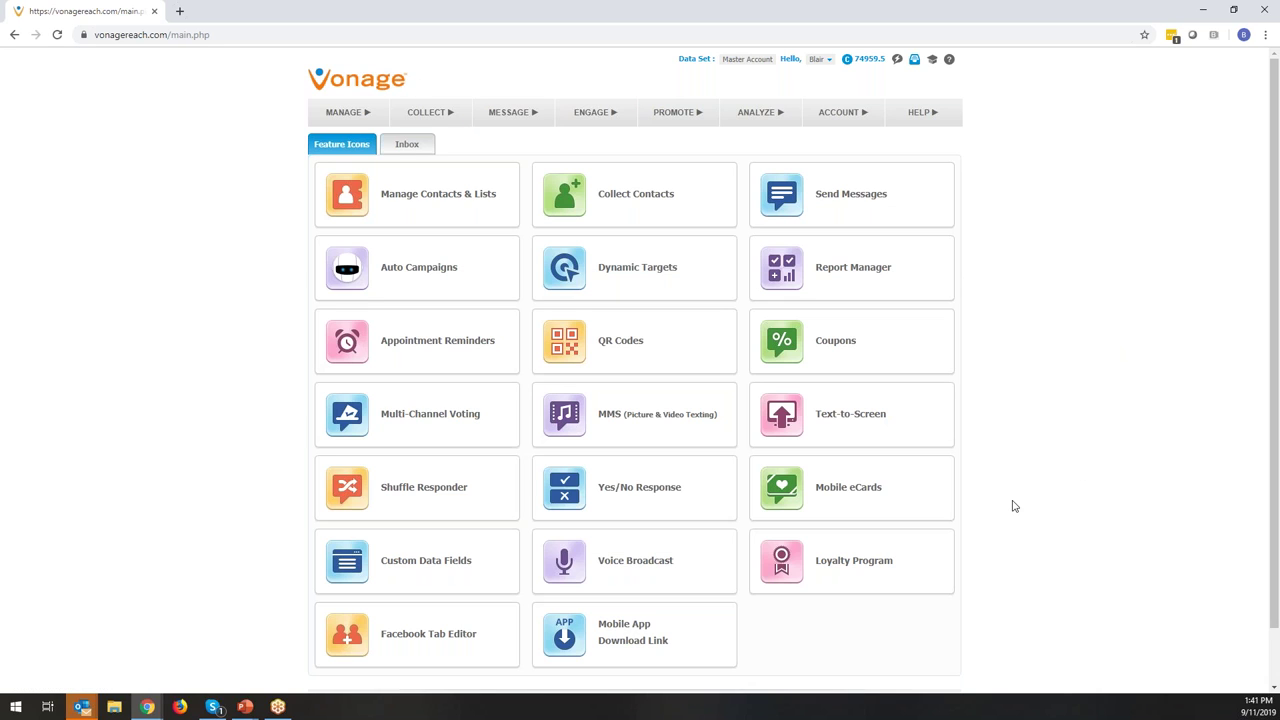
pyautogui.click(641, 491)
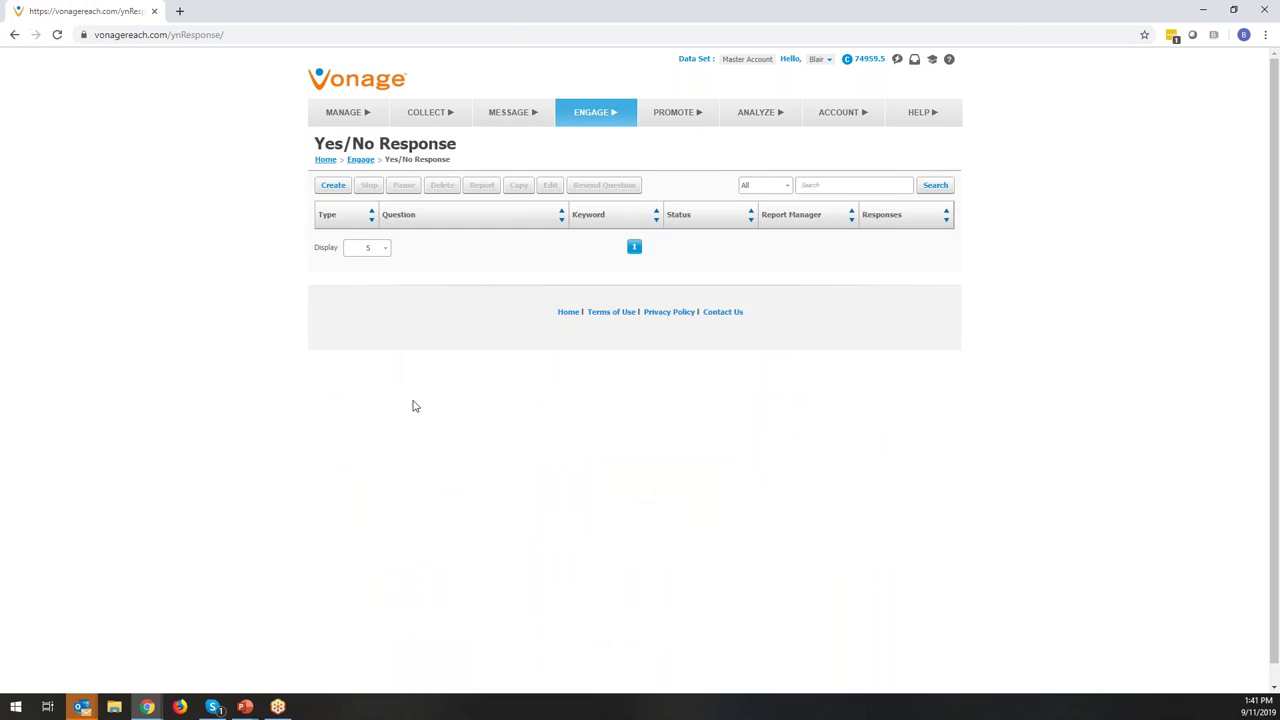
pyautogui.click(336, 188)
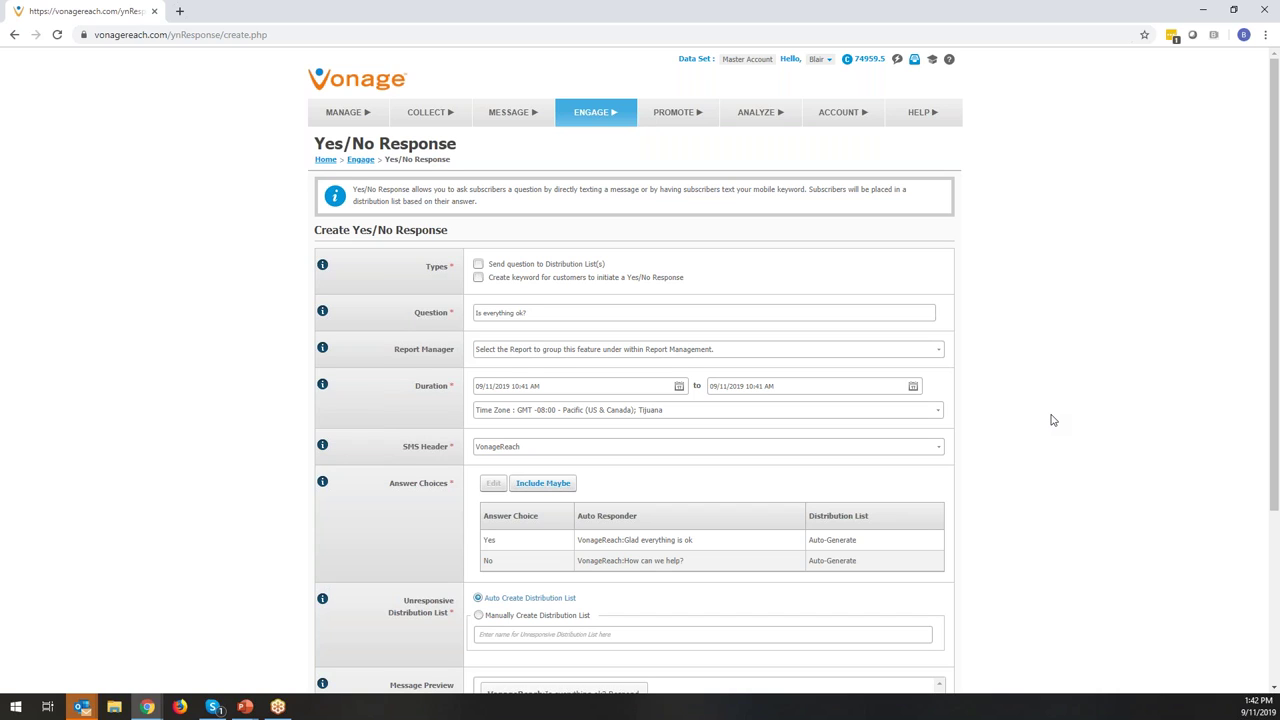
# Step: Return to the home page and open the creation form of the Multi-Channel Voting feature
pyautogui.click(372, 86)
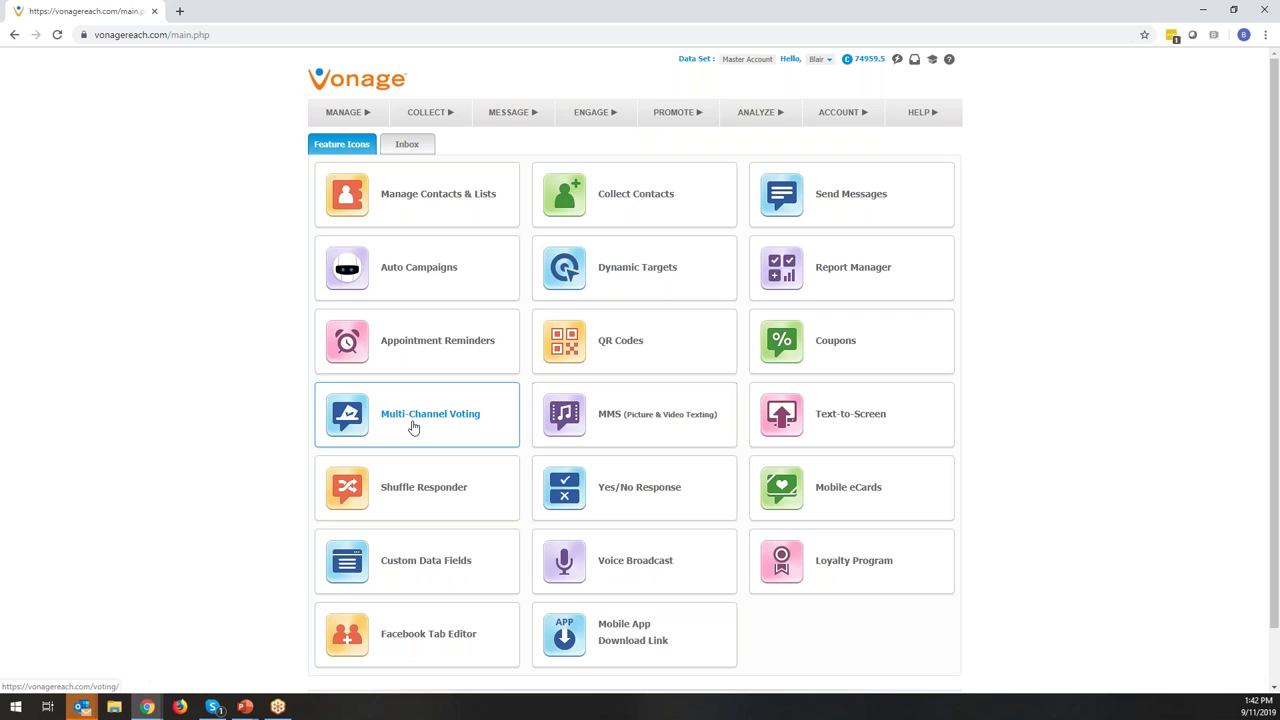
pyautogui.click(414, 426)
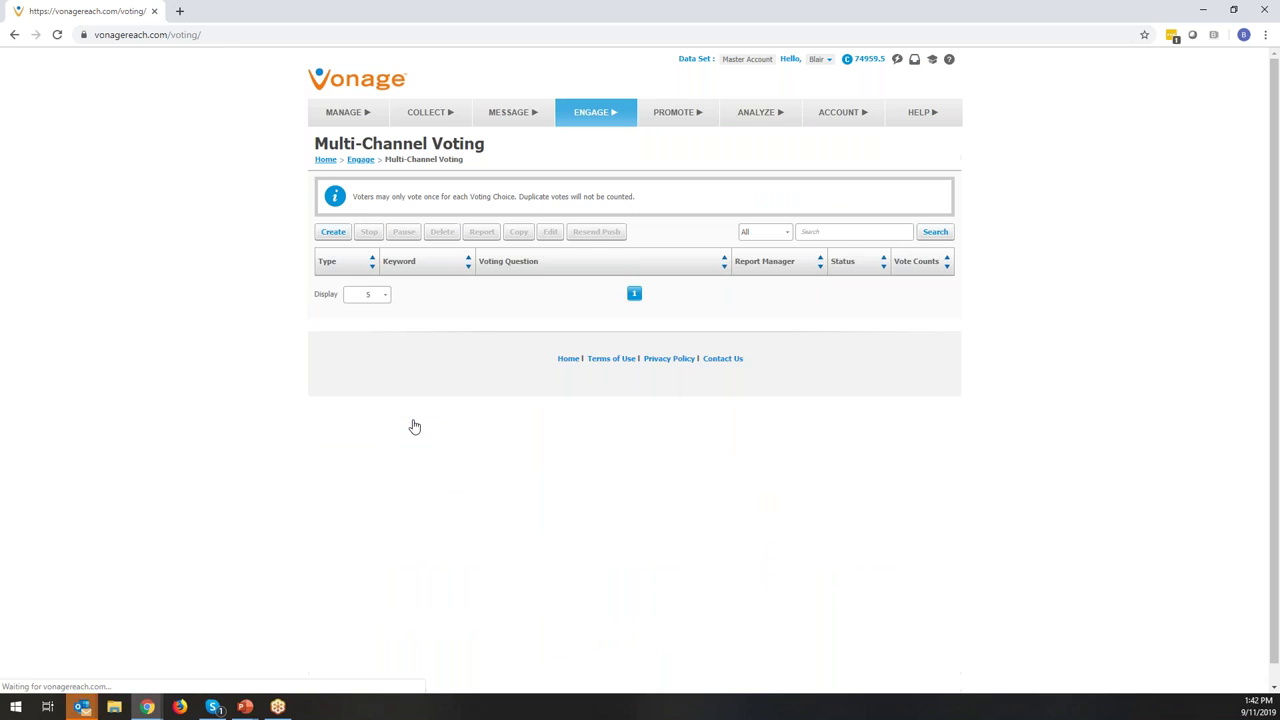
pyautogui.click(325, 234)
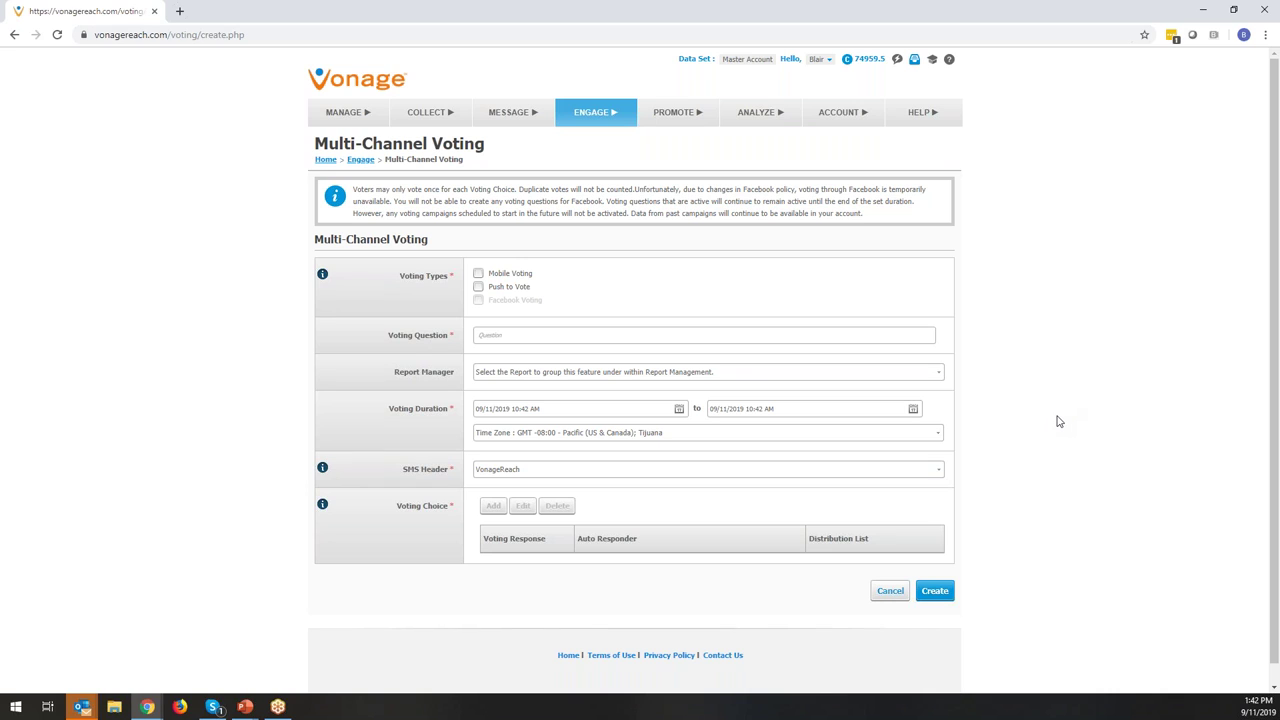
# Step: Choose Push to Vote as the voting type and enter the voting question "How would rates us?"
pyautogui.click(479, 288)
pyautogui.click(530, 338)
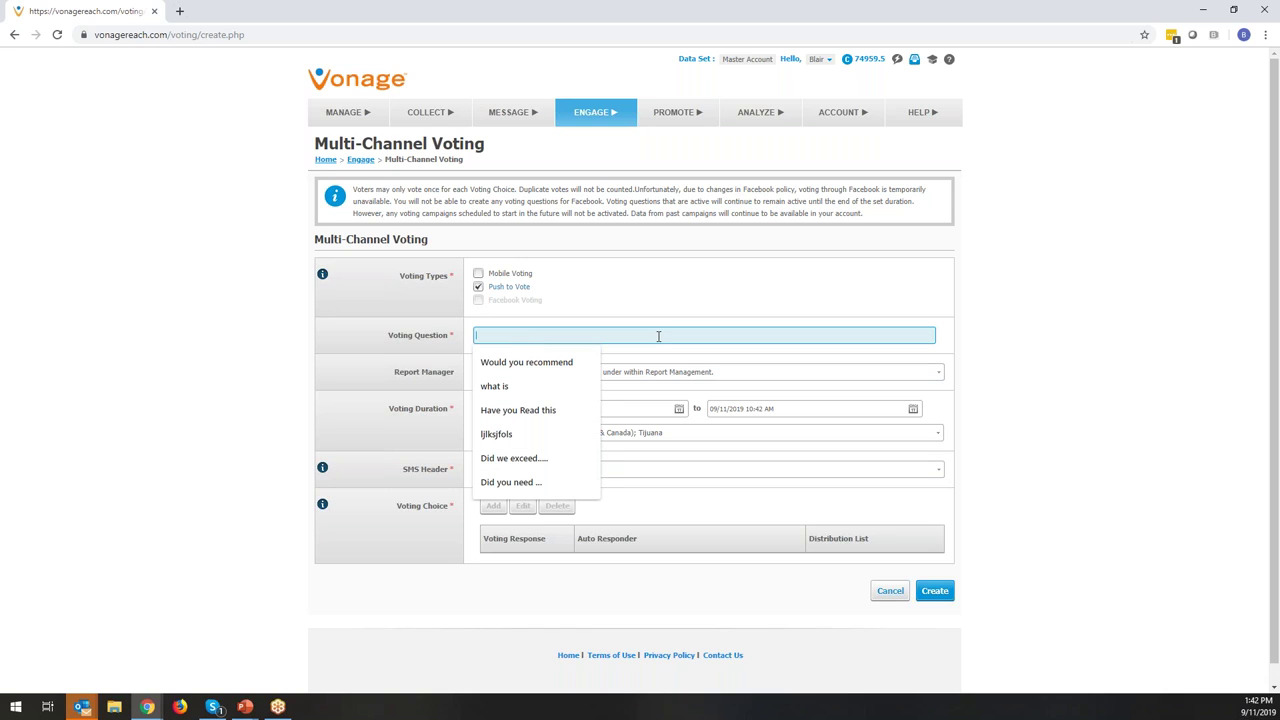
pyautogui.write('Ho')
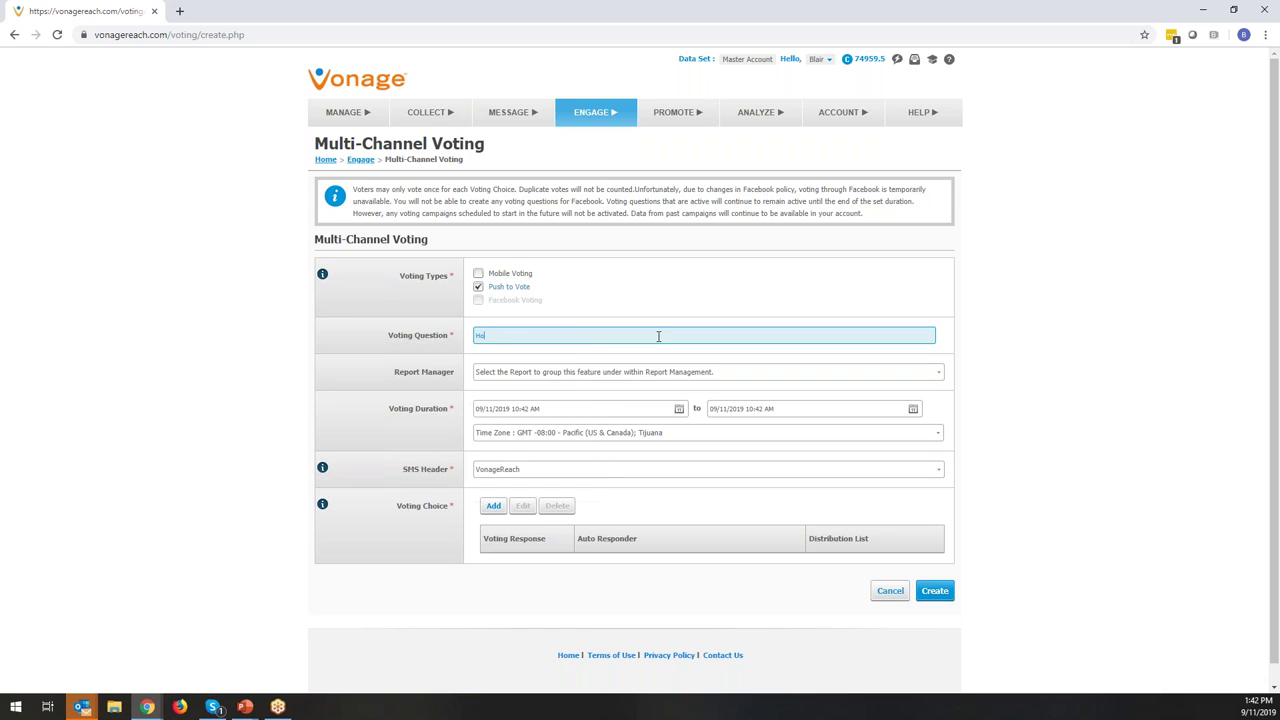
pyautogui.write('w would rates us?')
# Step: Draft a voting choice "Great" with the auto responder text "Thanks for the feedback..."
pyautogui.click(495, 509)
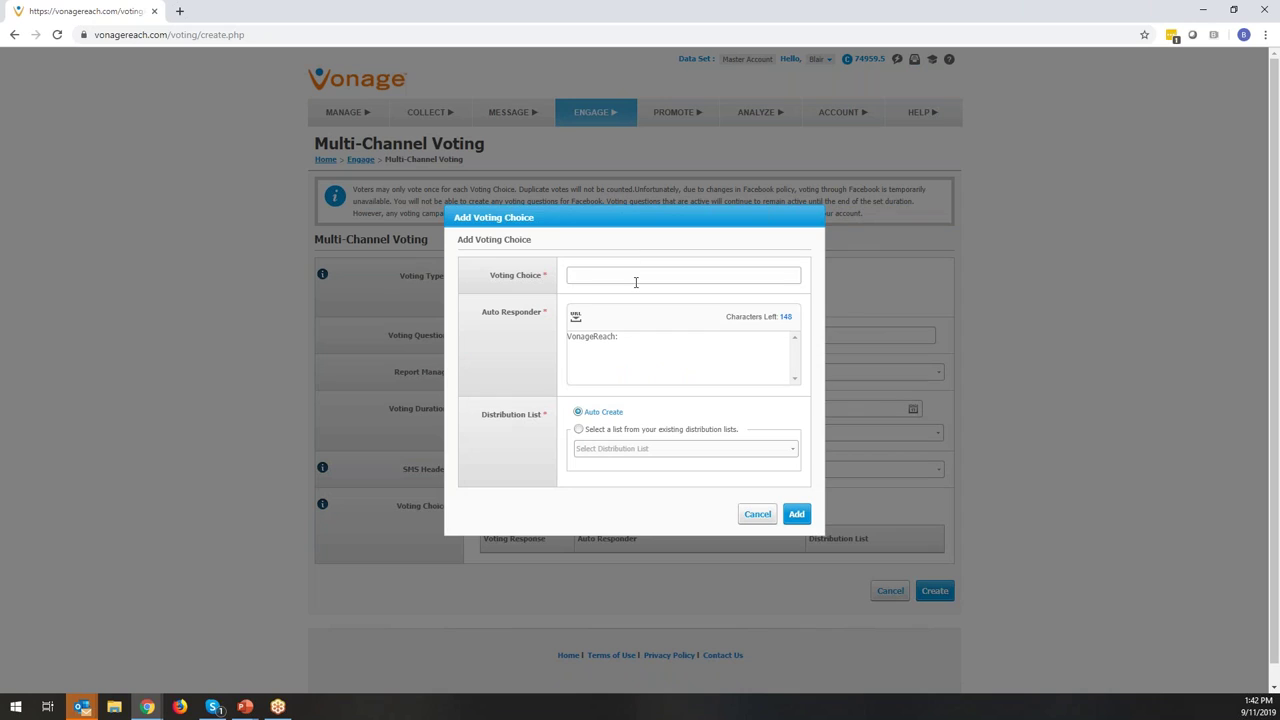
pyautogui.click(635, 280)
pyautogui.write('Great')
pyautogui.click(656, 340)
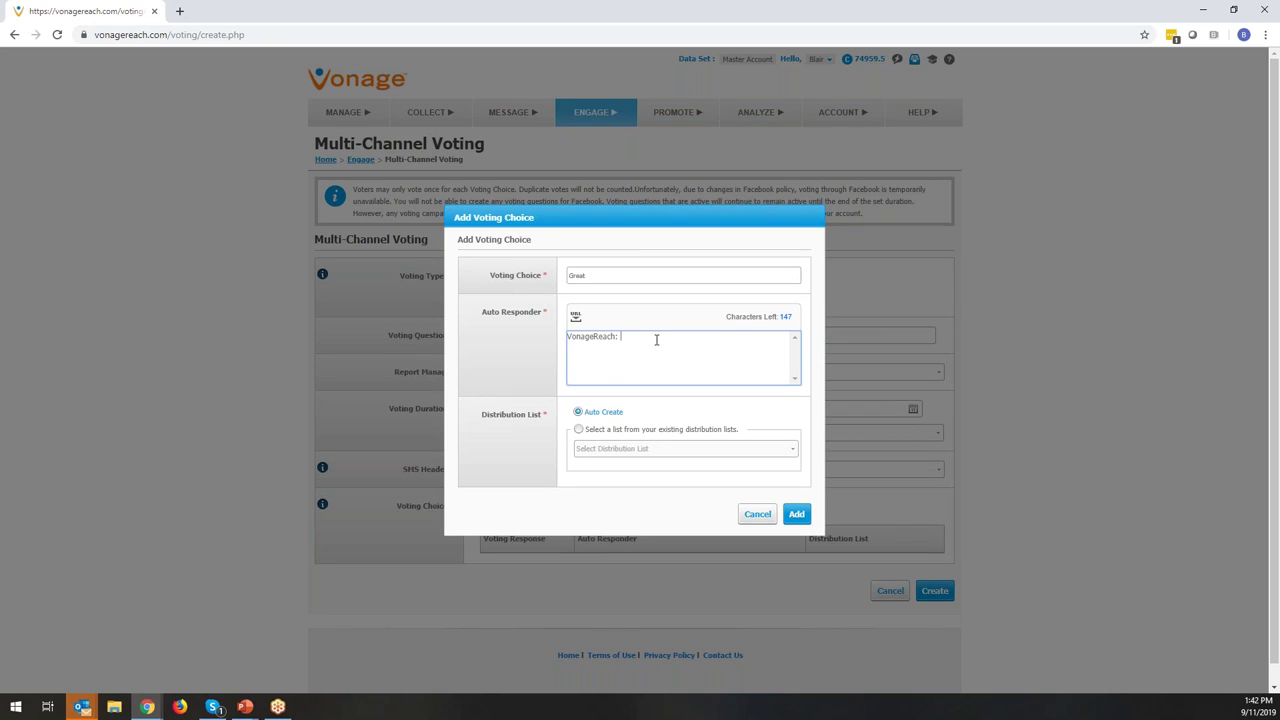
pyautogui.write('Thanks for the feedback...')
# Step: Change the draft choice to "Poor" with the reply "Sorry to hear it... contact us at" plus a phone number, and discard the draft
pyautogui.doubleClick(604, 277)
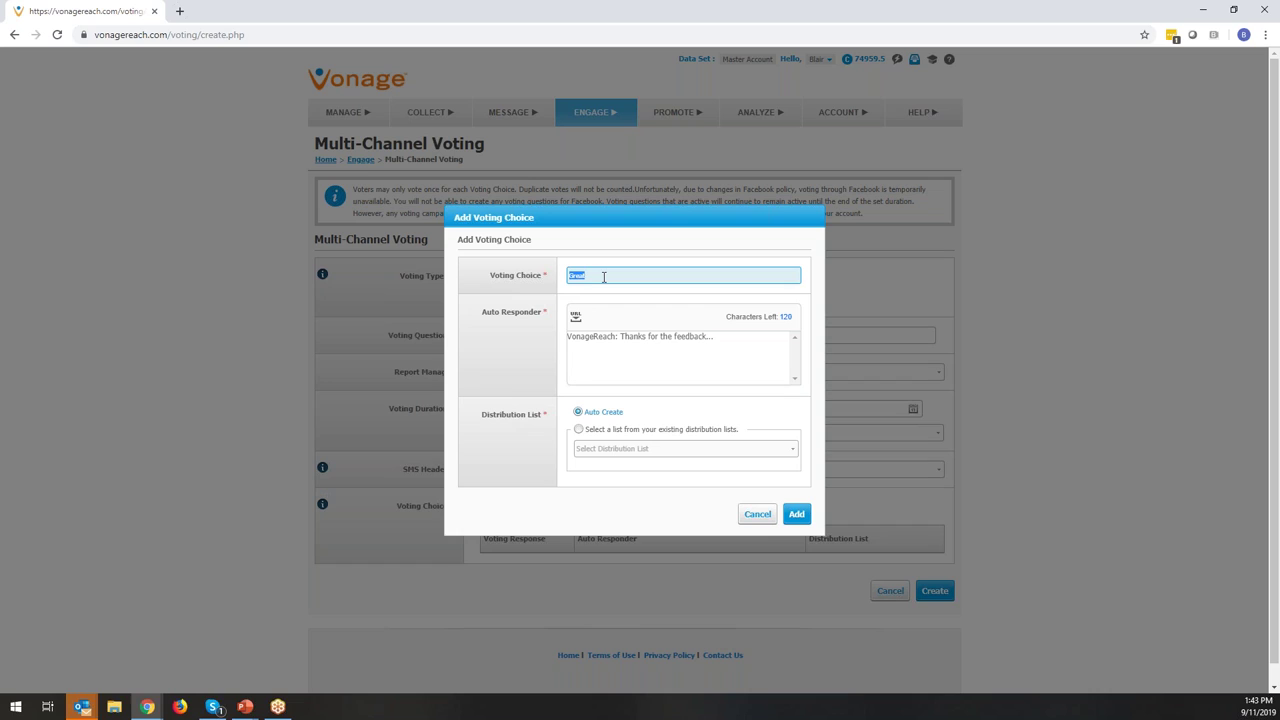
pyautogui.write('Poor')
pyautogui.click(731, 340)
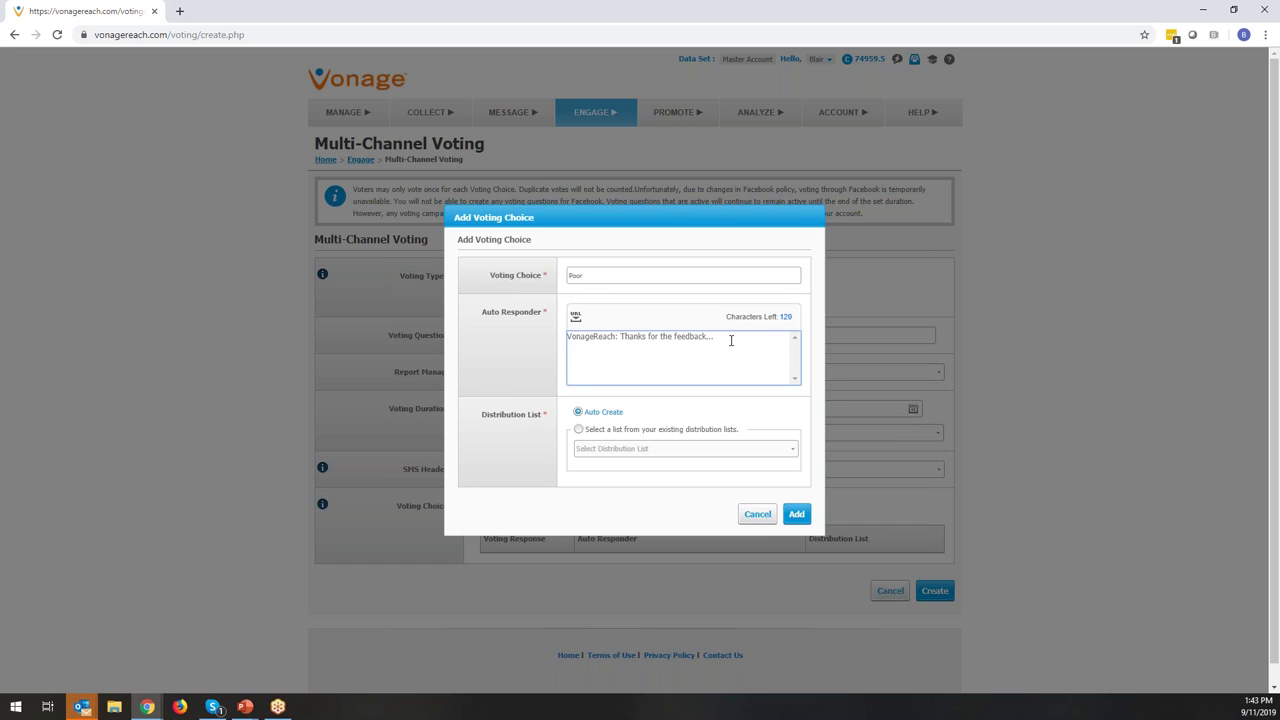
pyautogui.press('BackSpace')
pyautogui.press('BackSpace')
pyautogui.press('BackSpace')
pyautogui.press('BackSpace')
pyautogui.press('BackSpace')
pyautogui.press('BackSpace')
pyautogui.press('BackSpace')
pyautogui.press('BackSpace')
pyautogui.press('BackSpace')
pyautogui.press('BackSpace')
pyautogui.press('BackSpace')
pyautogui.press('BackSpace')
pyautogui.press('BackSpace')
pyautogui.press('BackSpace')
pyautogui.press('BackSpace')
pyautogui.press('BackSpace')
pyautogui.press('BackSpace')
pyautogui.press('BackSpace')
pyautogui.press('BackSpace')
pyautogui.press('BackSpace')
pyautogui.press('BackSpace')
pyautogui.press('BackSpace')
pyautogui.press('BackSpace')
pyautogui.write('Sorry to hear it... contact us at 888888888')
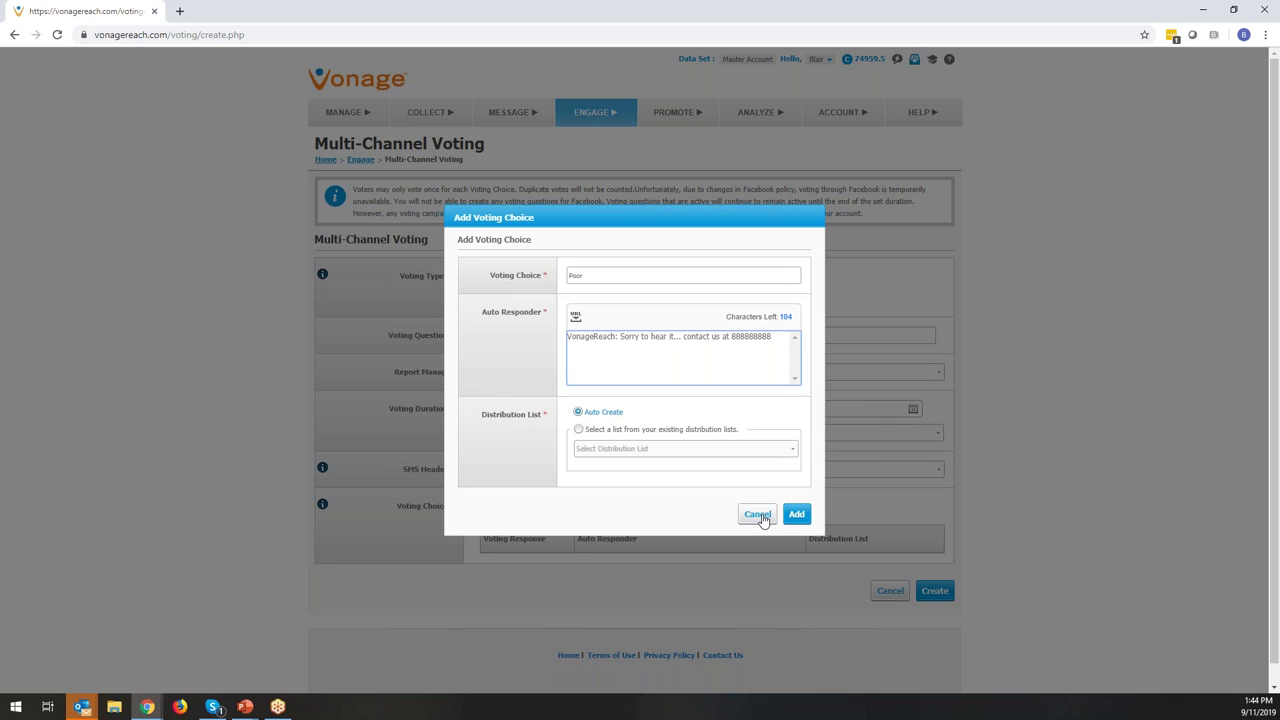
pyautogui.click(762, 518)
# Step: Go to Auto Campaigns from the home page and open a copy of the USA Voice and Data campaign
pyautogui.click(383, 82)
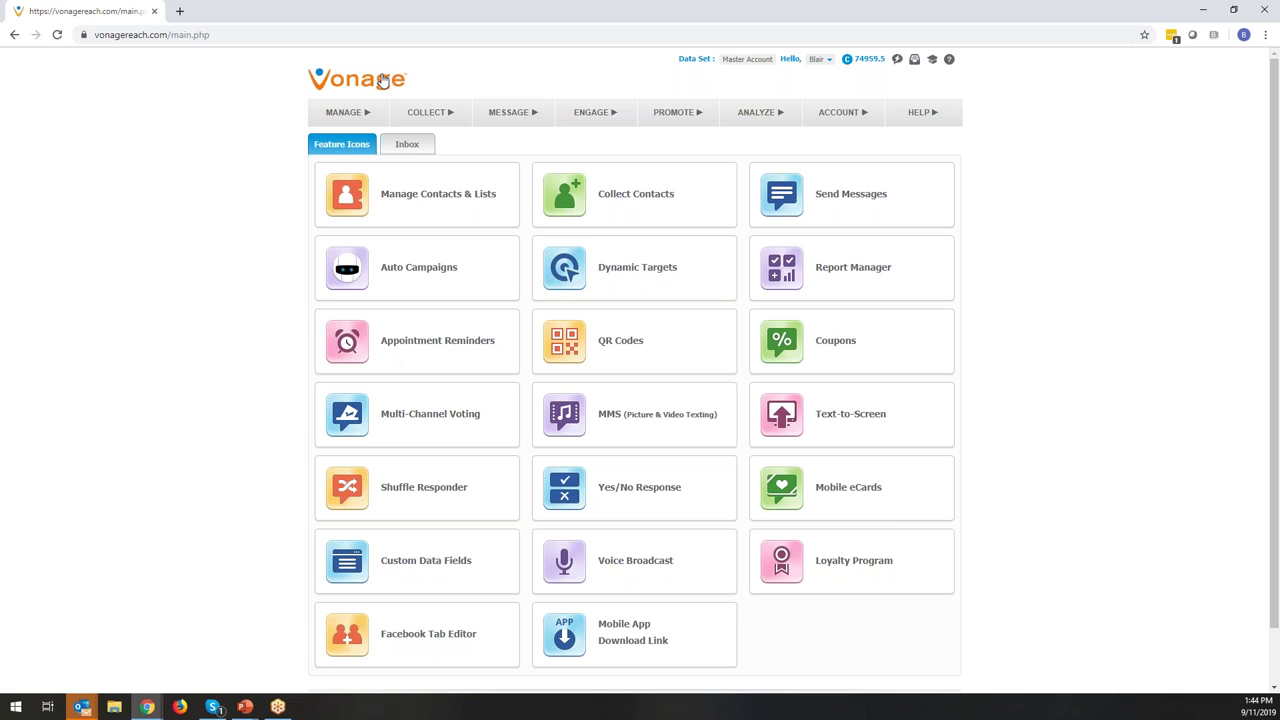
pyautogui.click(463, 279)
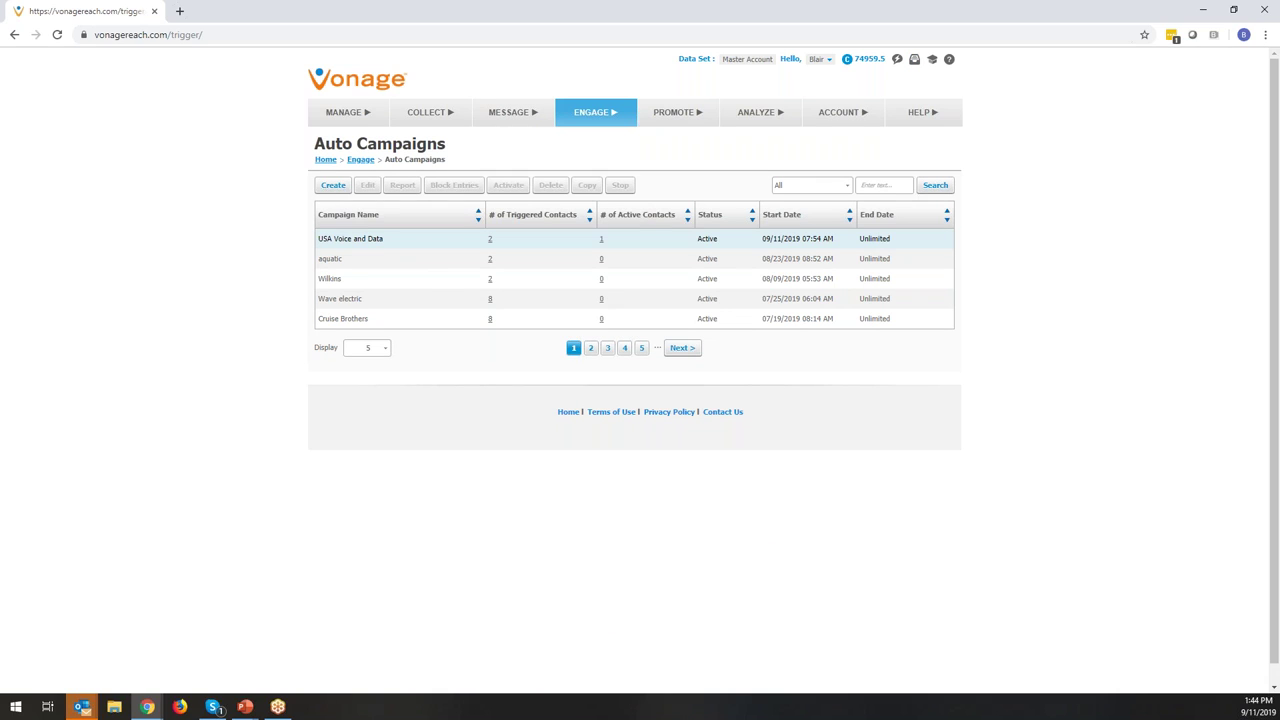
pyautogui.click(380, 244)
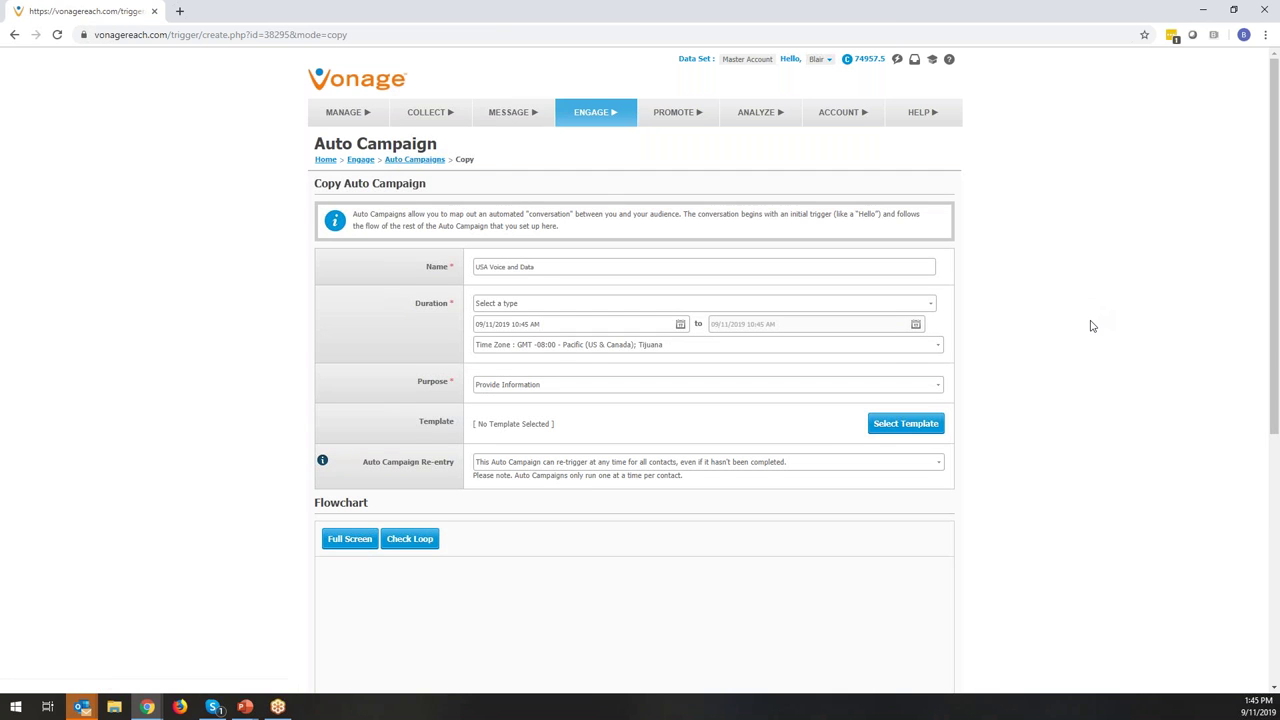
# Step: Show the flowchart of the copied auto campaign in full screen
pyautogui.scroll(-1, 1090, 324)
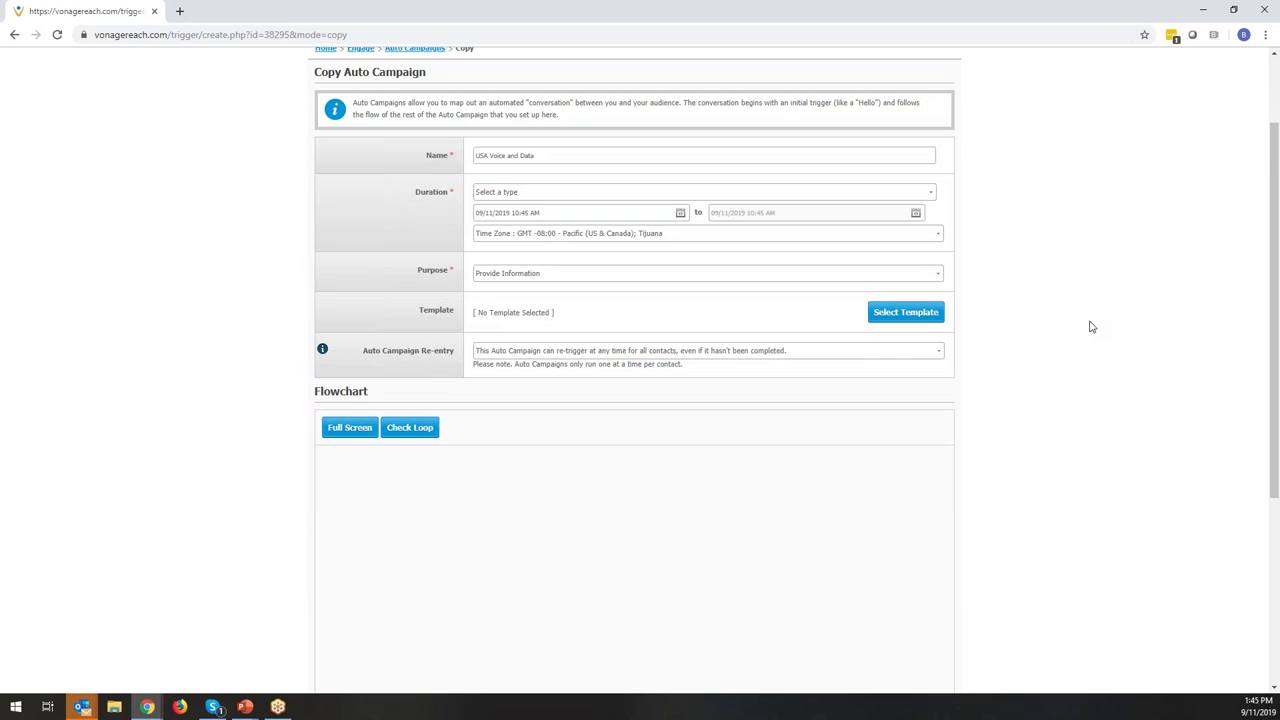
pyautogui.scroll(-1, 1090, 328)
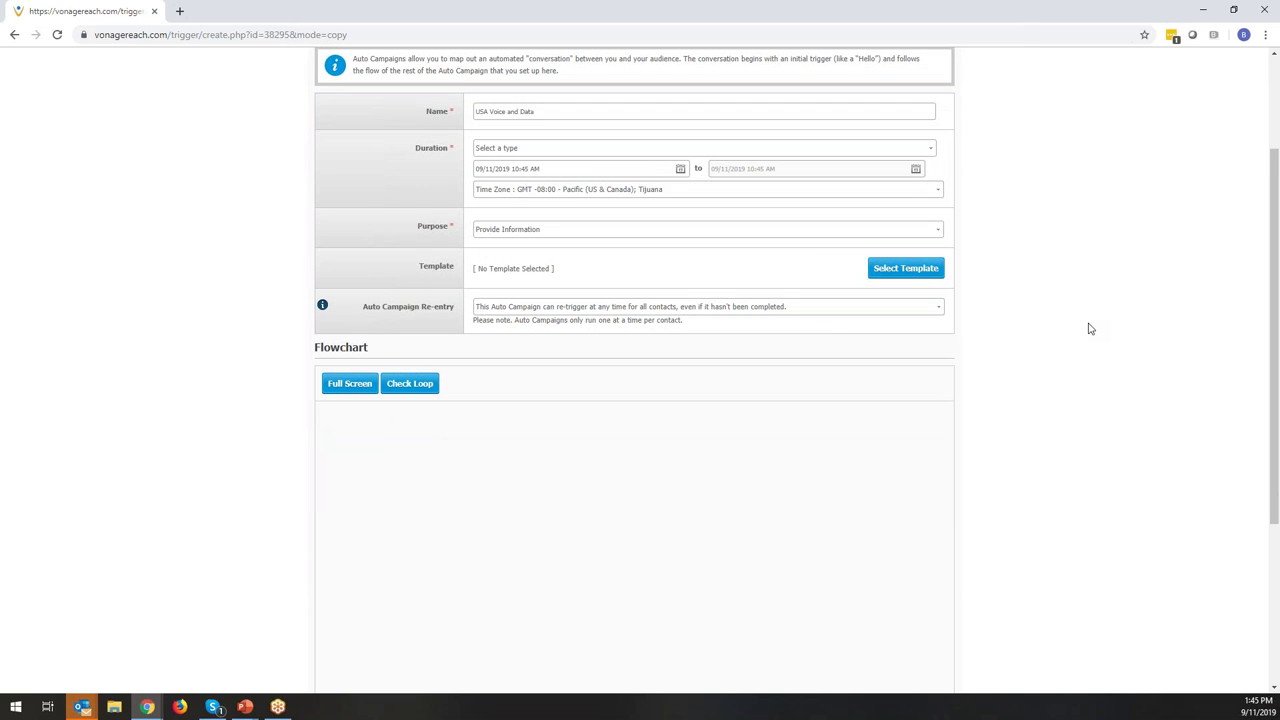
pyautogui.scroll(-1, 1090, 328)
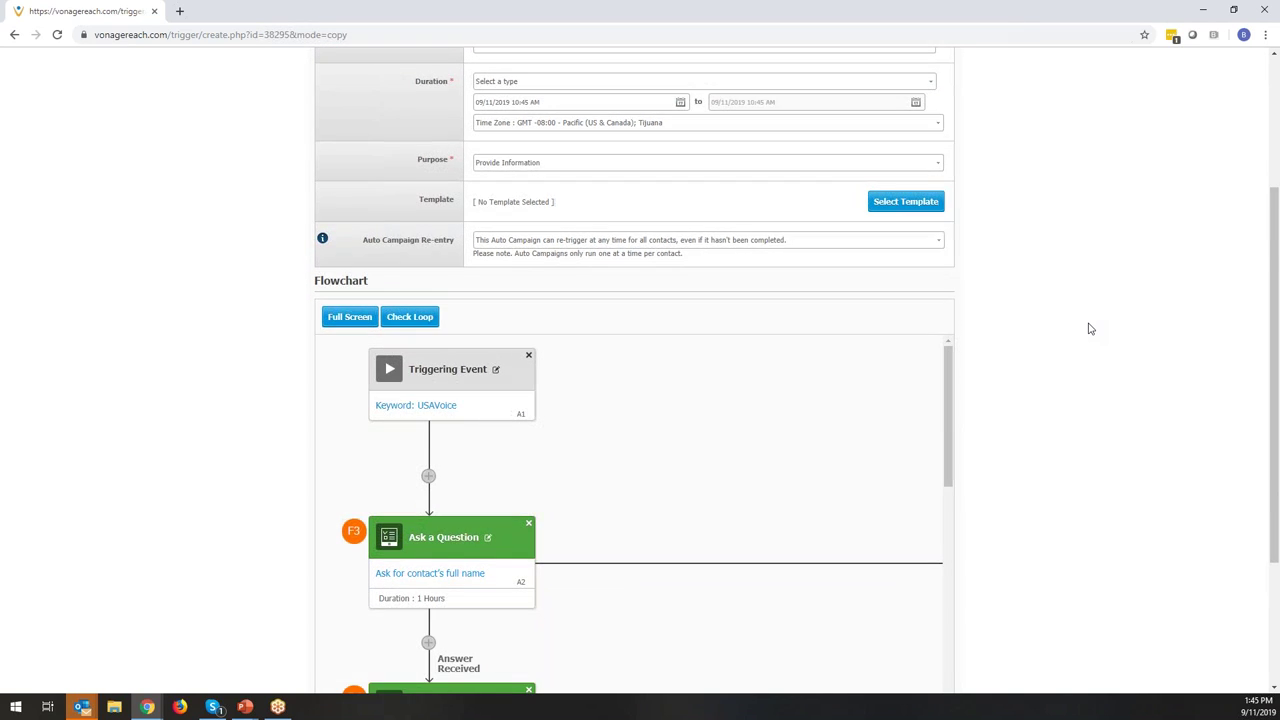
pyautogui.scroll(-2, 1090, 328)
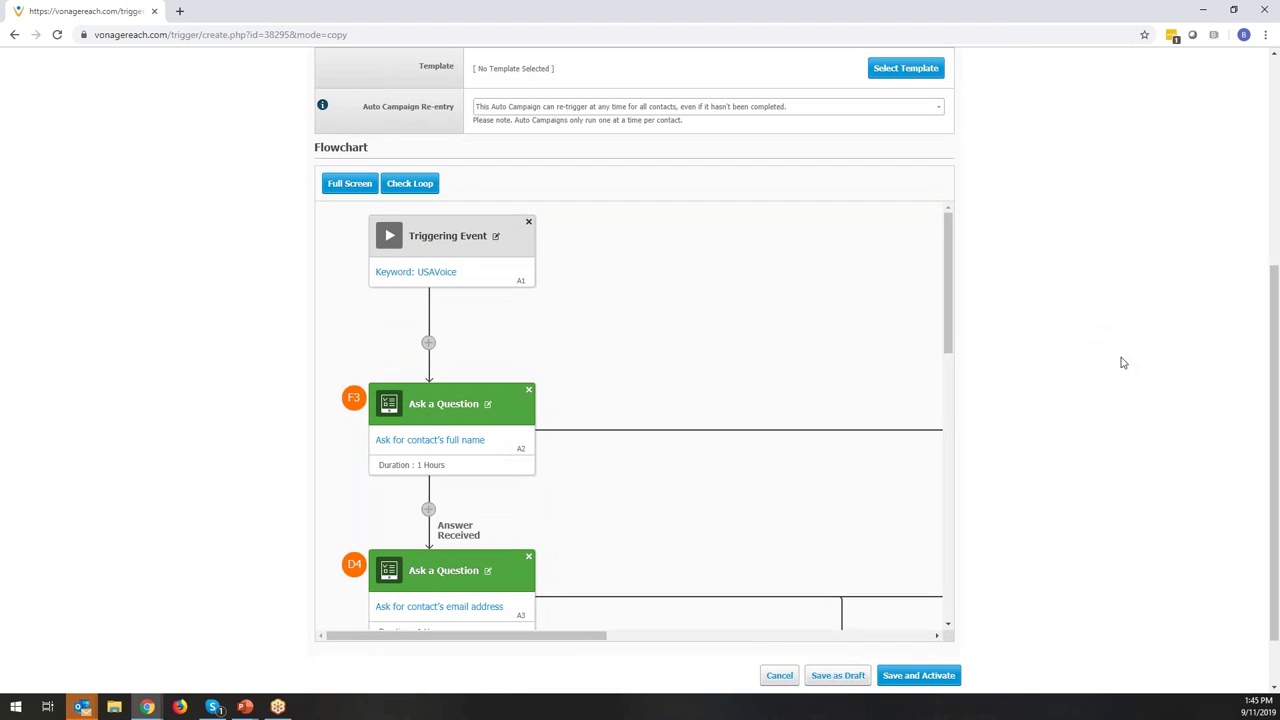
pyautogui.click(352, 185)
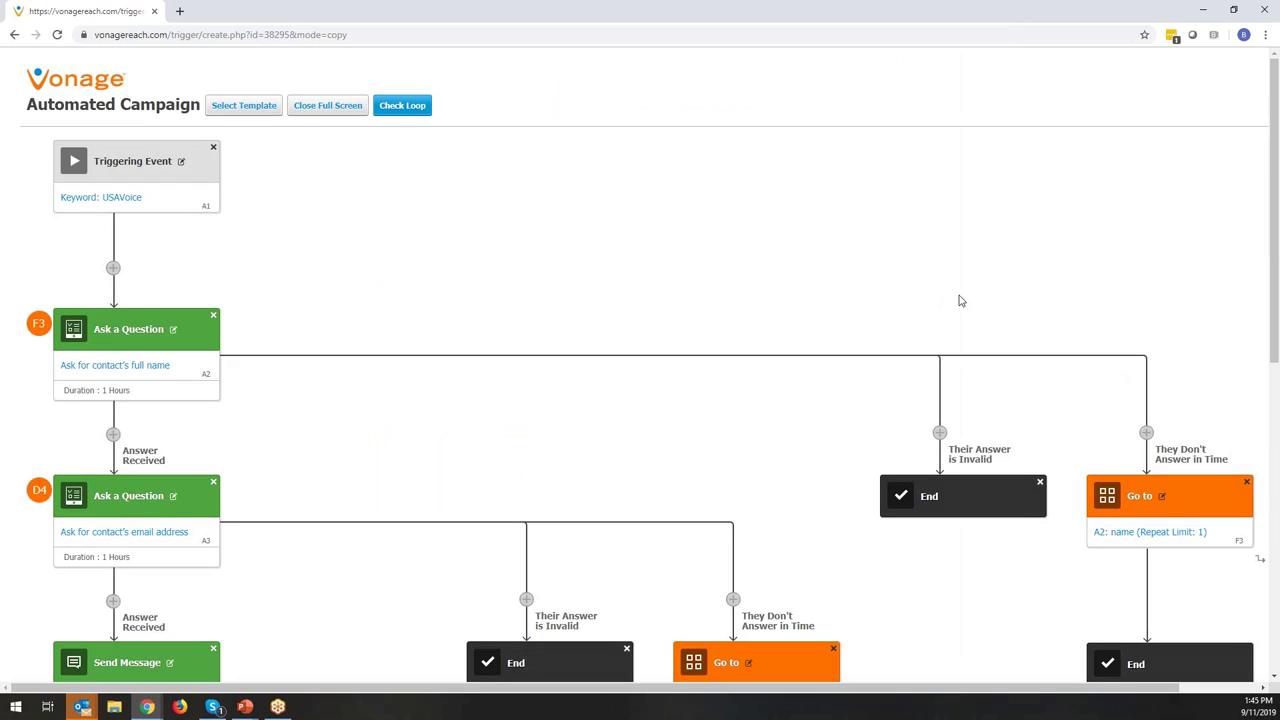
# Step: Examine the whole campaign flowchart, from the USAVoice keyword trigger through the name and email questions to the tracking link branches and end nodes
pyautogui.hotkey('ctrl', '-')
pyautogui.hotkey('ctrl', '-')
pyautogui.hotkey('ctrl', '-')
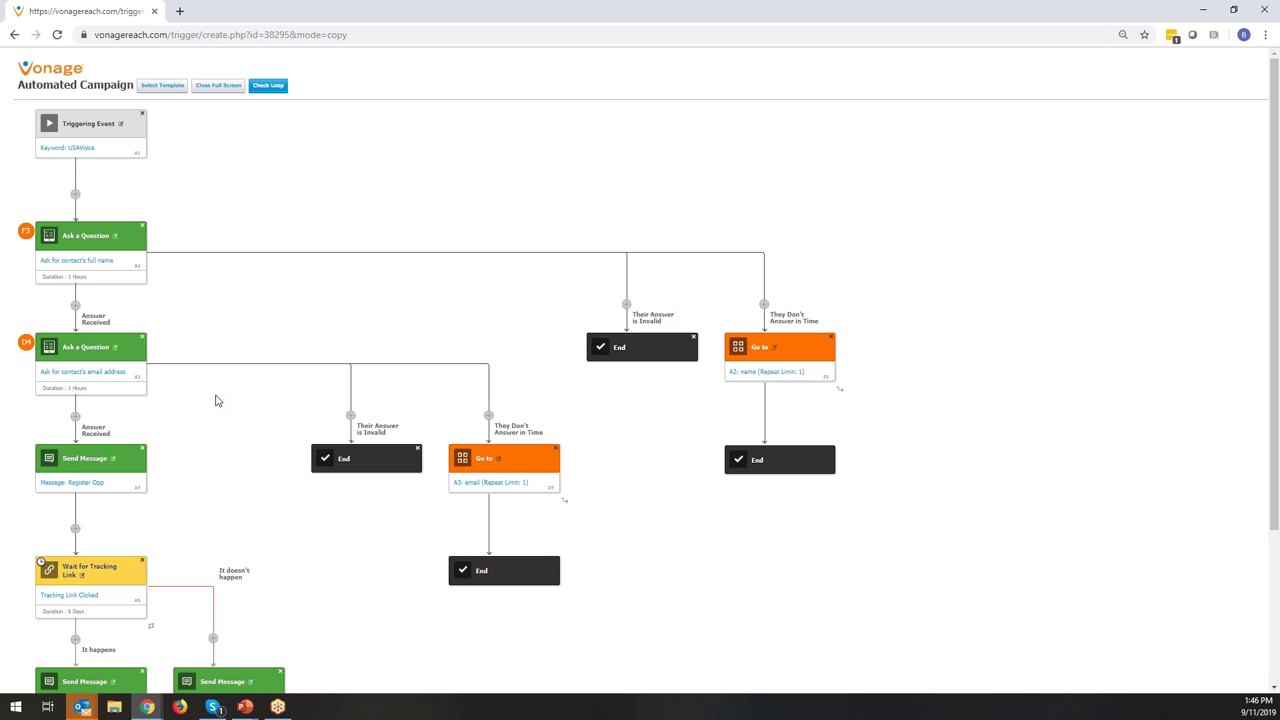
pyautogui.scroll(-1, 215, 400)
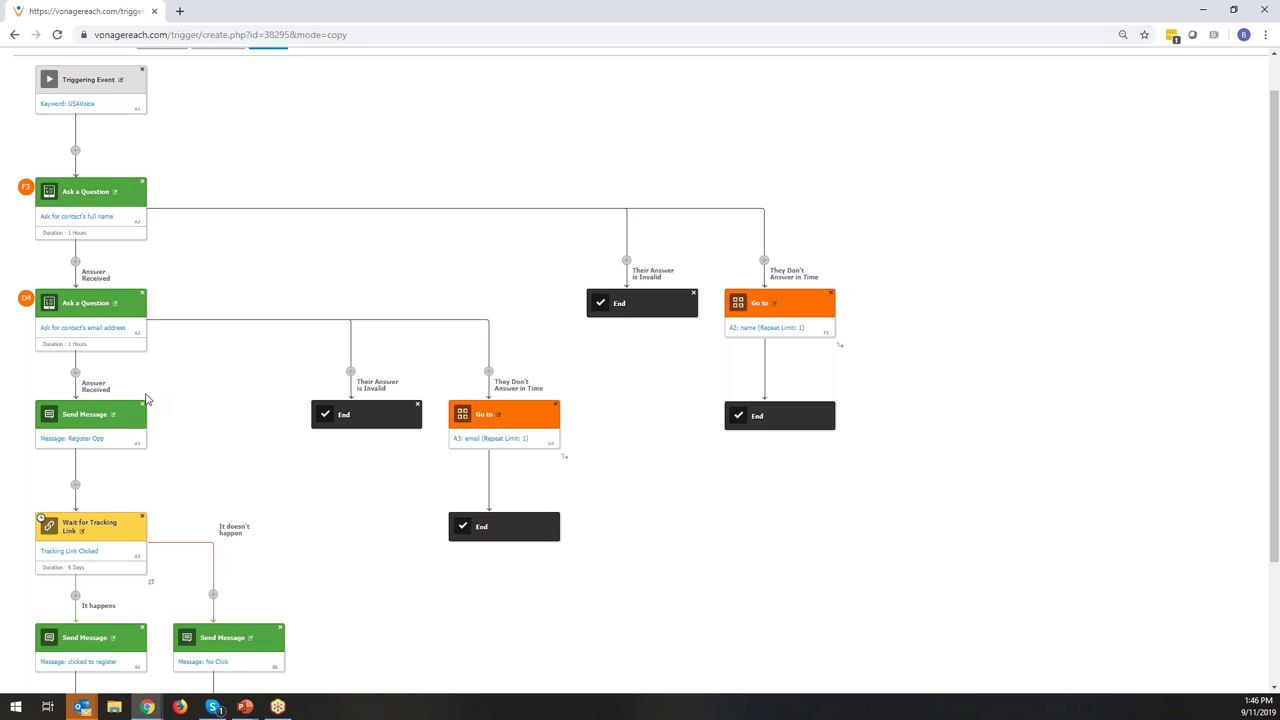
pyautogui.scroll(-1, 163, 443)
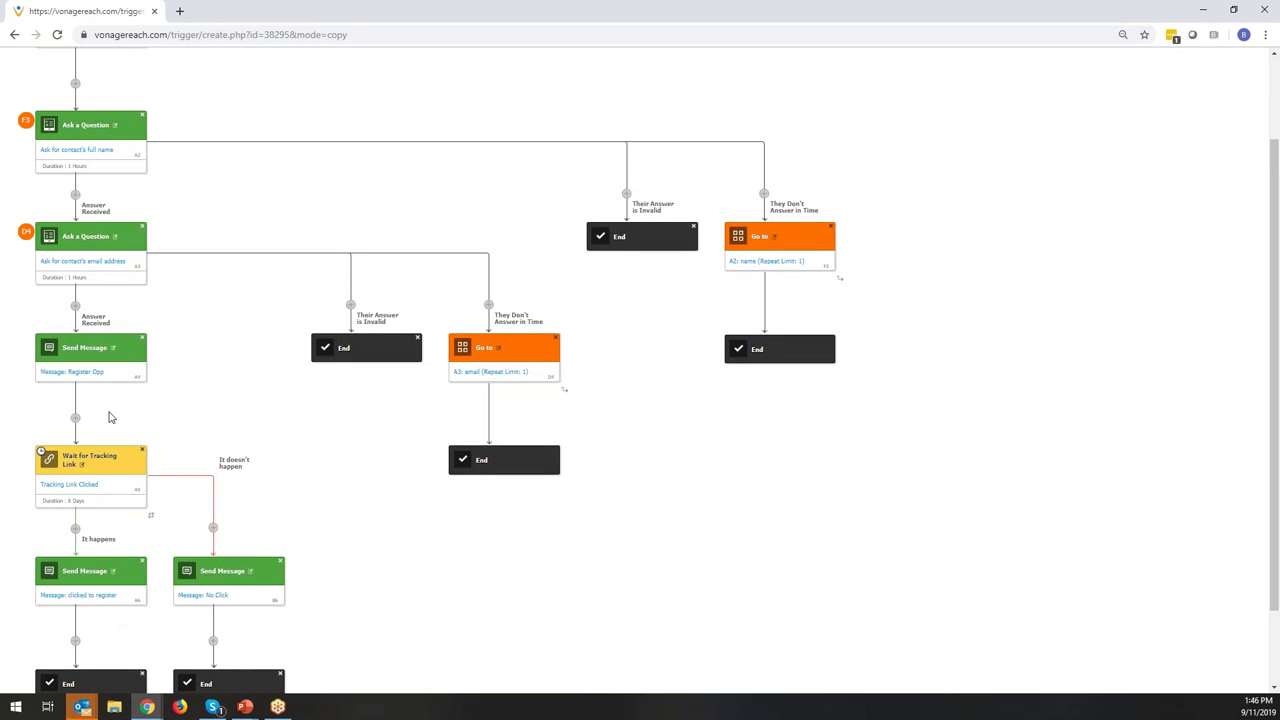
pyautogui.scroll(-1, 113, 580)
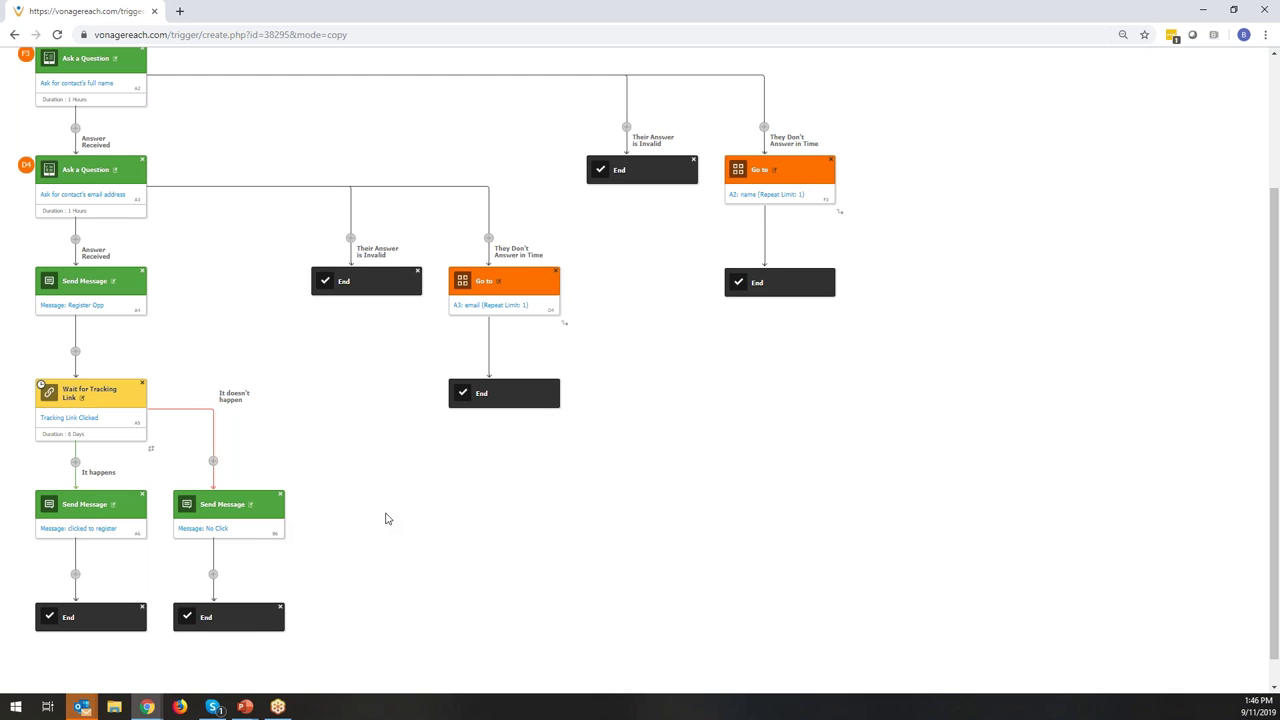
pyautogui.scroll(1, 674, 531)
pyautogui.scroll(2, 674, 533)
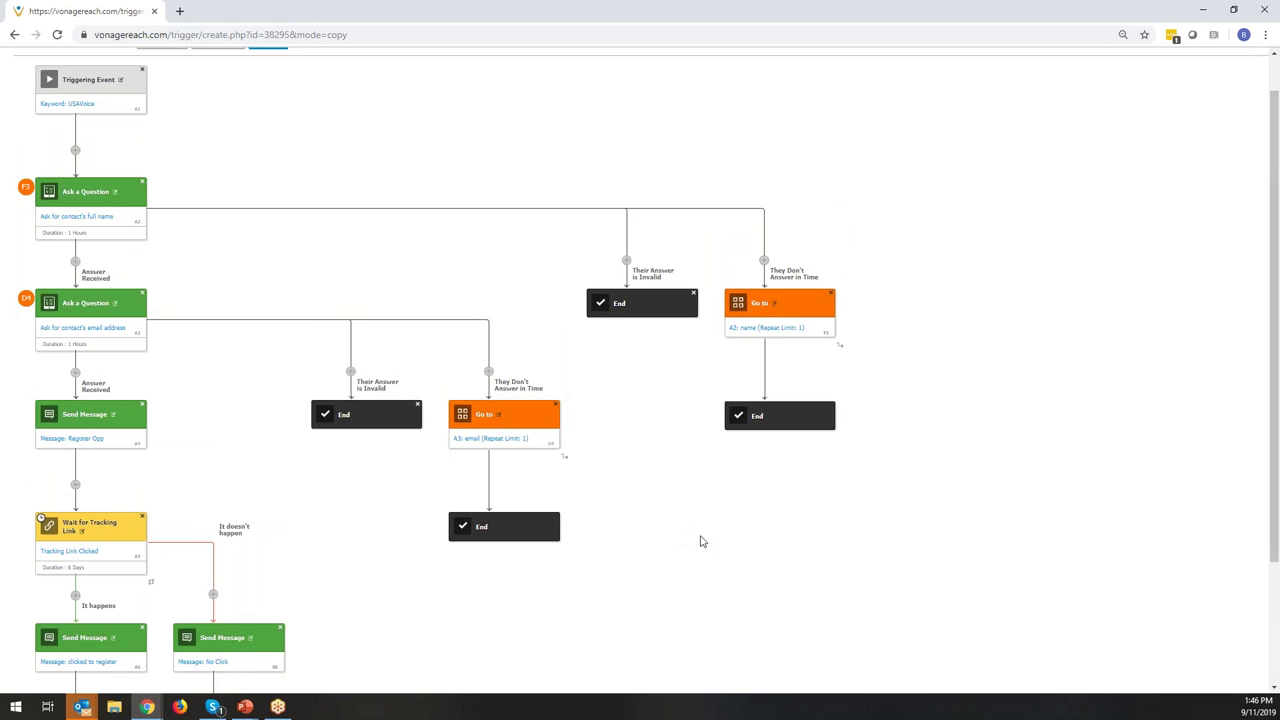
pyautogui.scroll(1, 669, 491)
pyautogui.scroll(1, 671, 491)
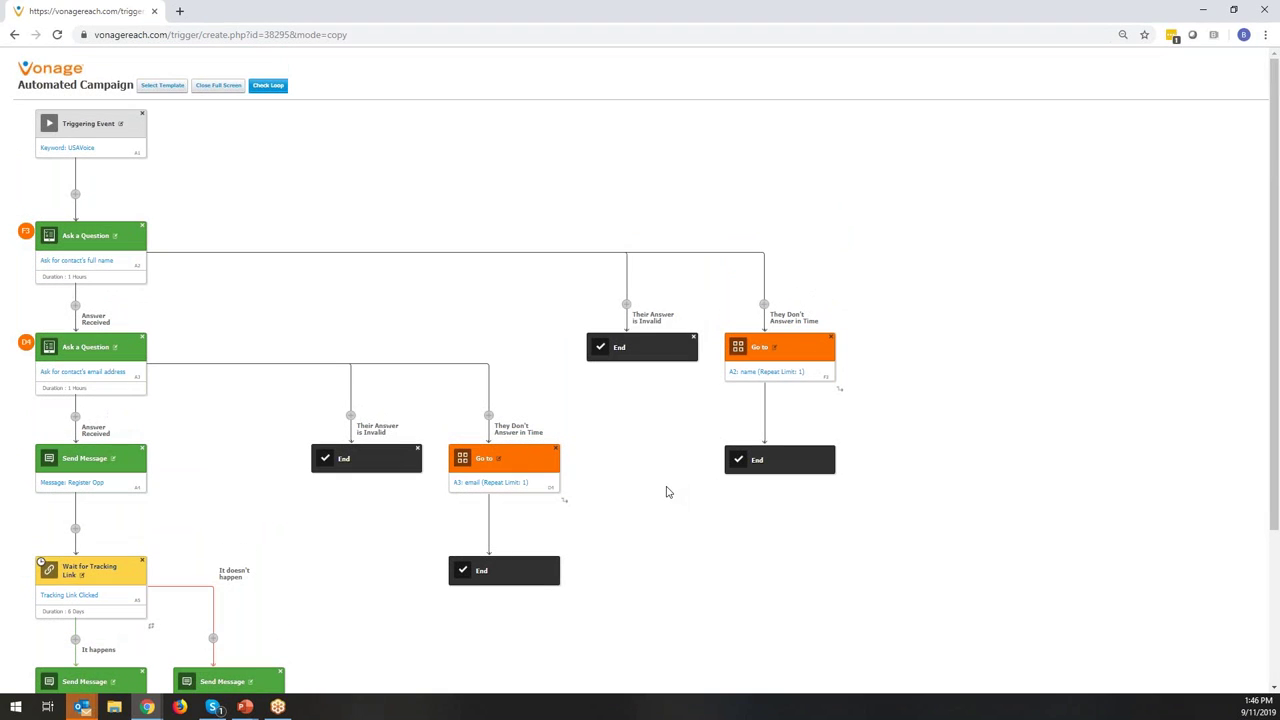